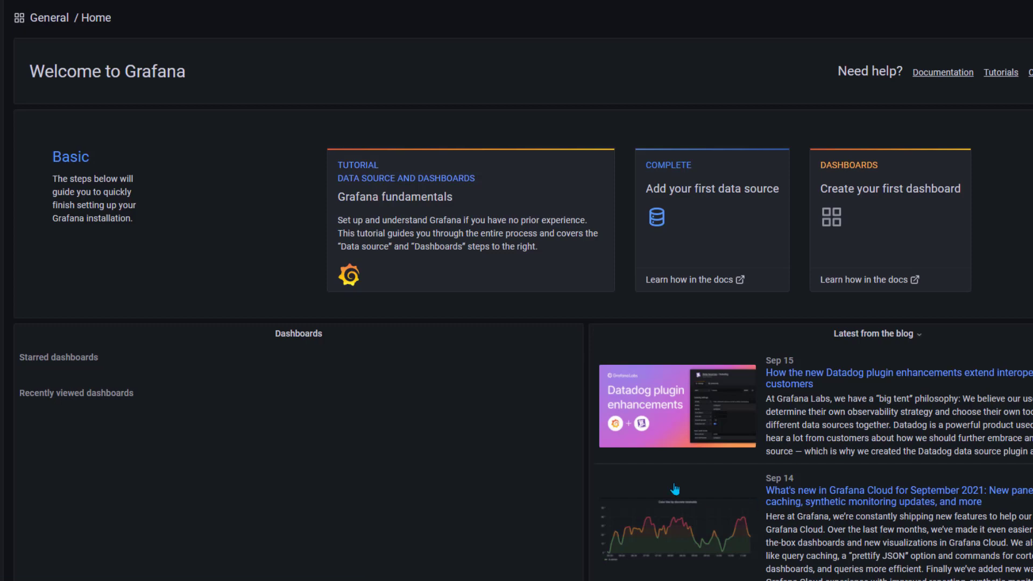
Step: Browse the Grafana home page, reload it, and open the dashboard search
scroll(438, 506, "down", 2)
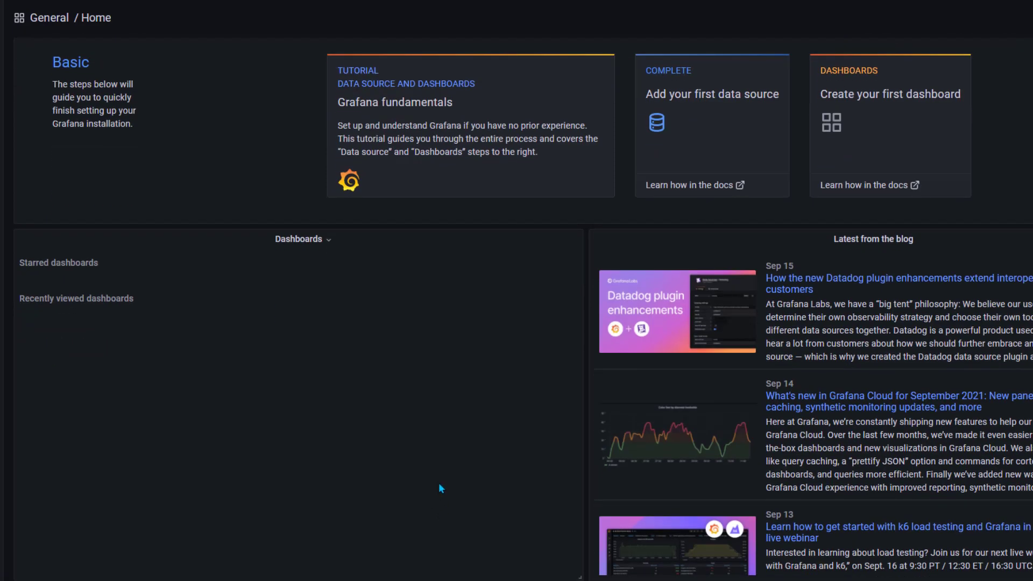
scroll(435, 483, "up", 2)
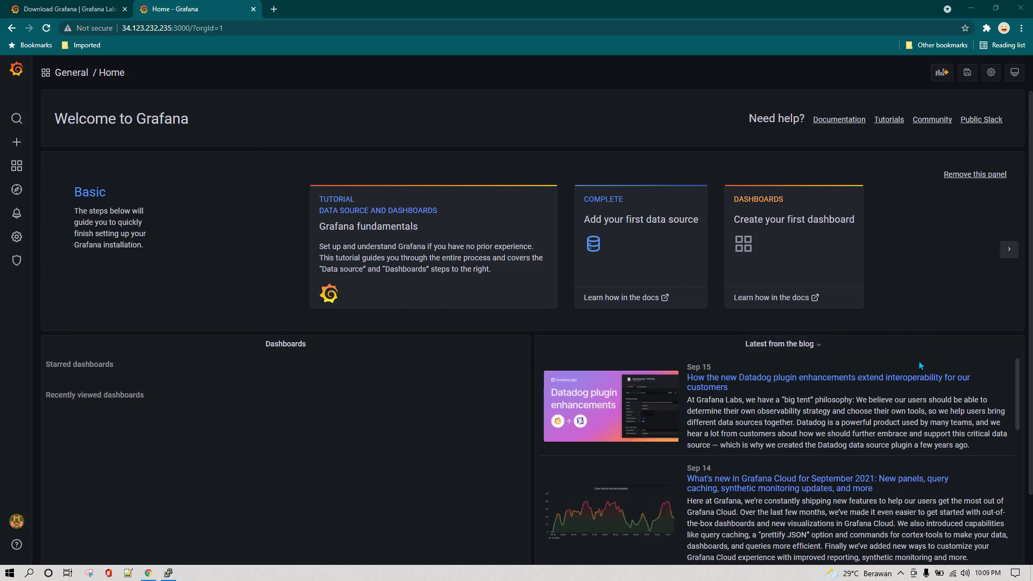
scroll(940, 365, "down", 1)
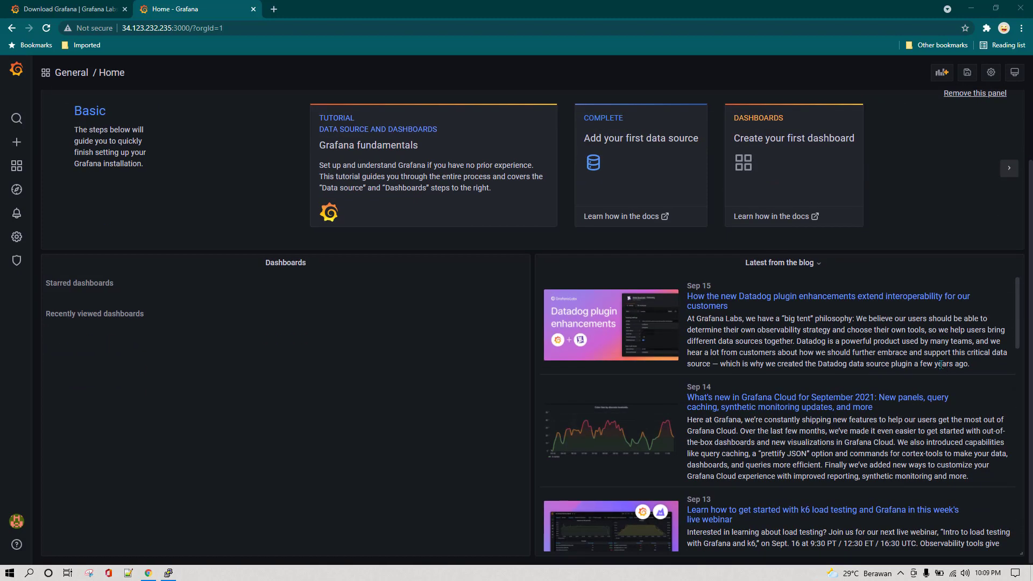
scroll(425, 369, "up", 1)
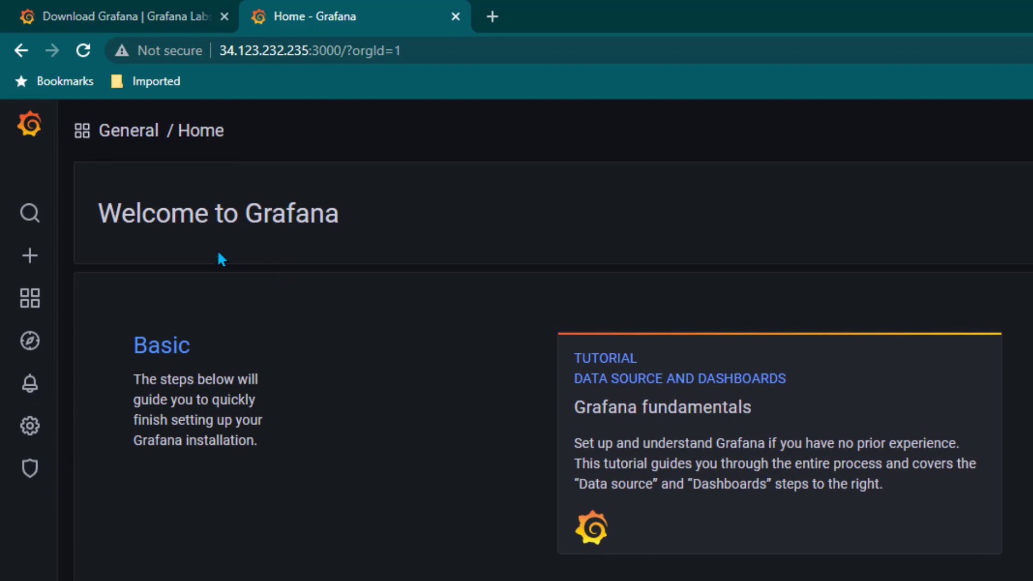
left_click(29, 125)
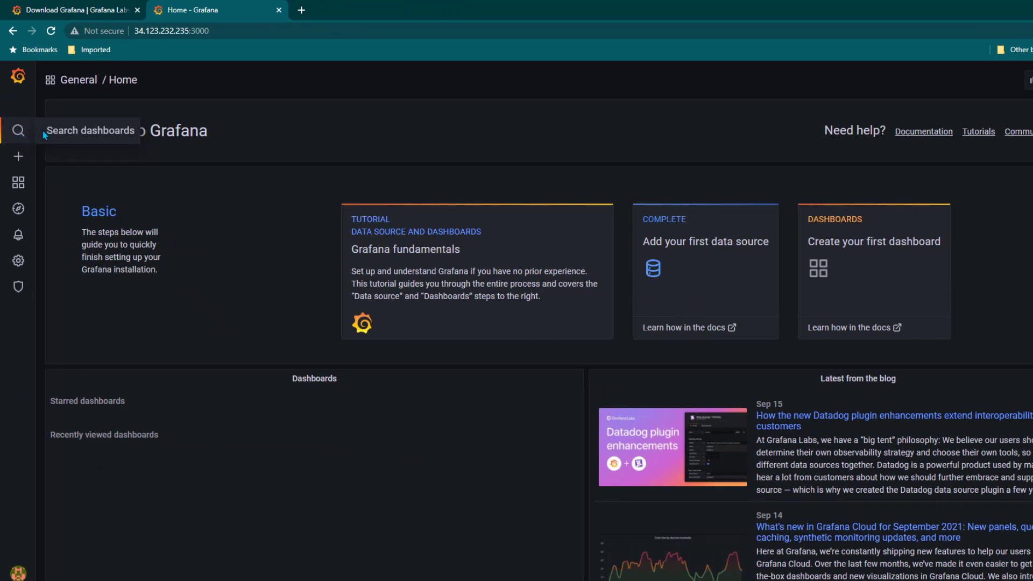
left_click(19, 134)
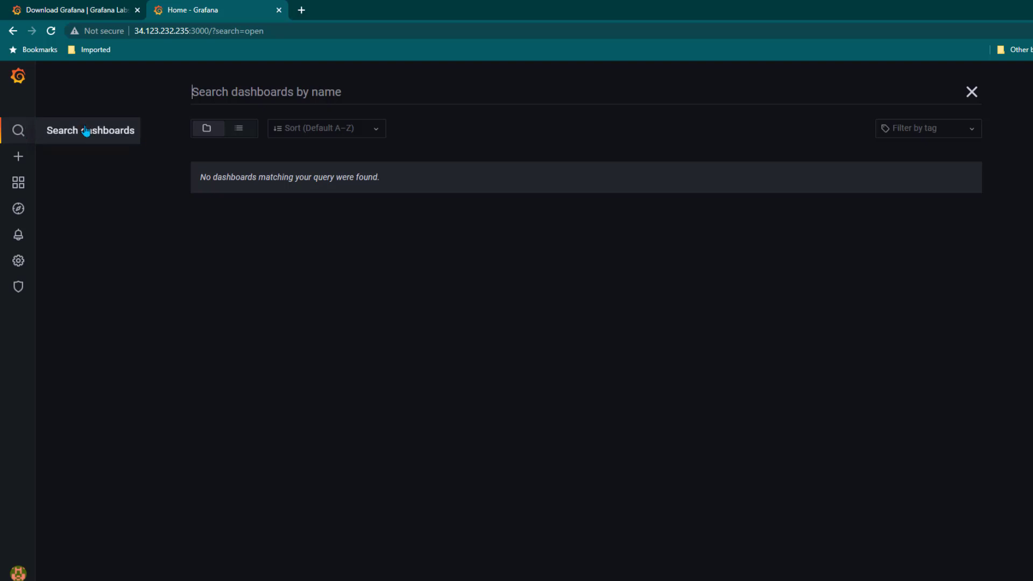
Step: Create a new empty dashboard from the + Create menu
mouse_move(22, 159)
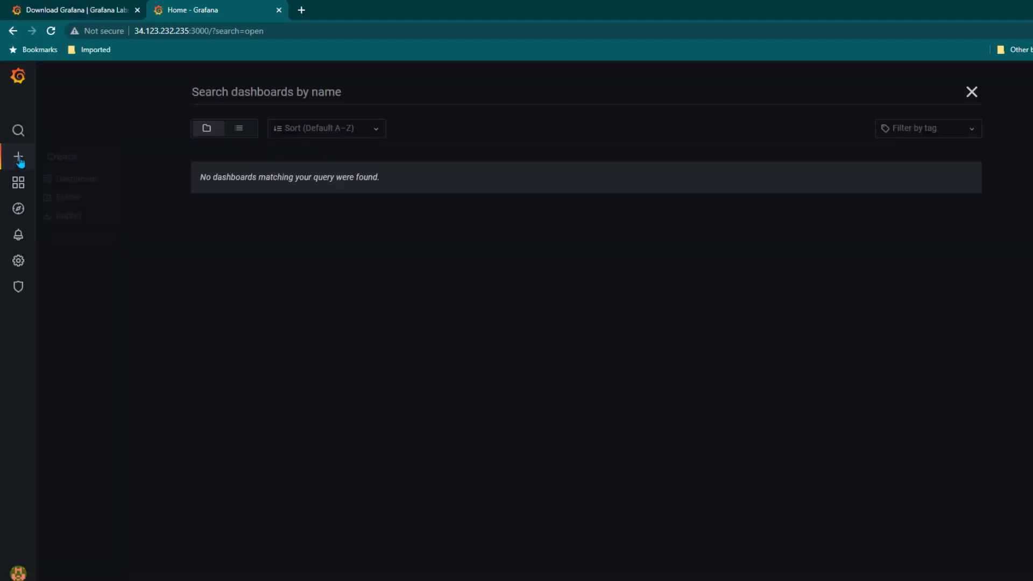
mouse_move(20, 160)
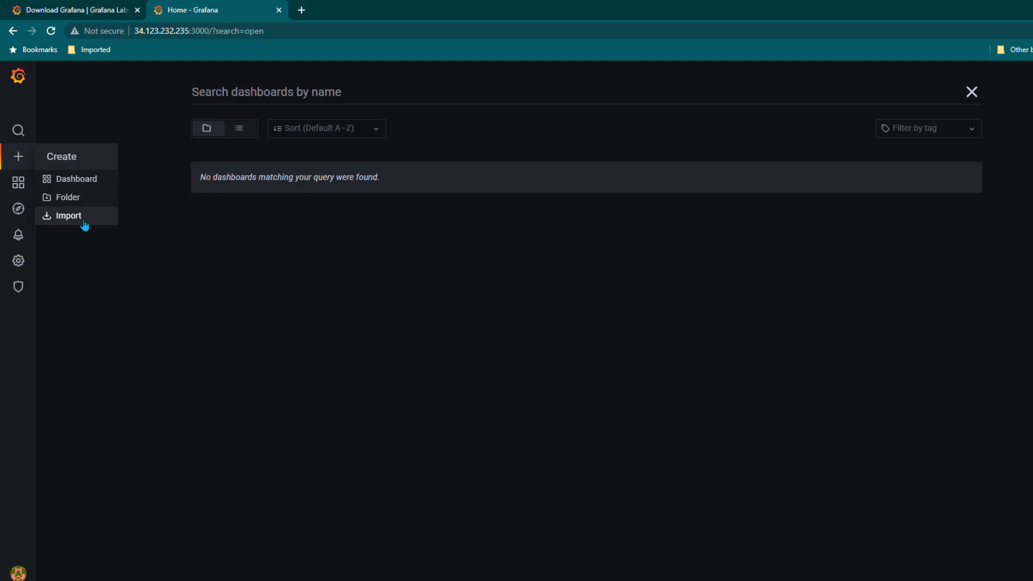
left_click(94, 183)
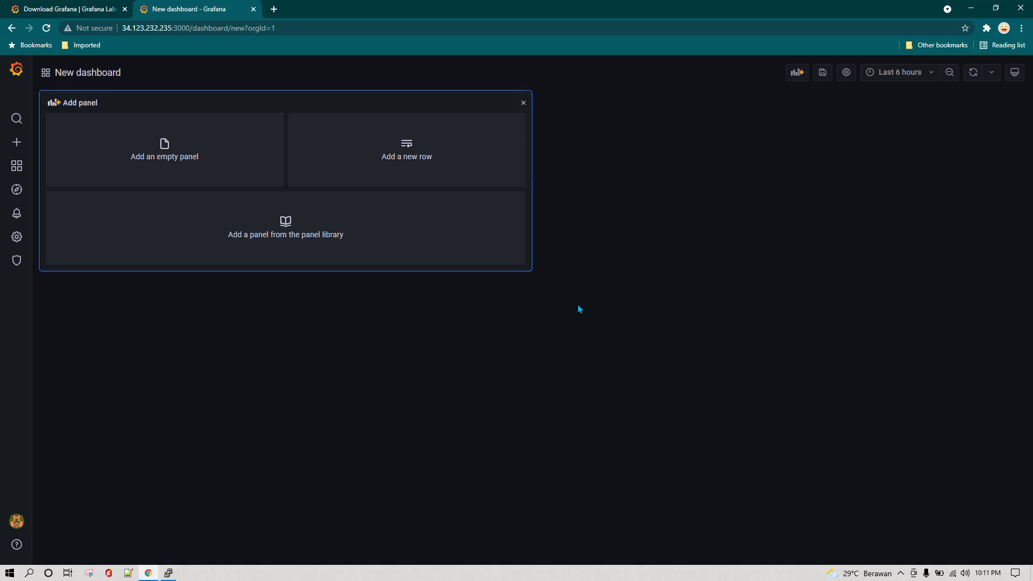
Step: Add an empty Bar chart panel and save the dashboard as 'New dashboard Copy' in General
left_click(178, 156)
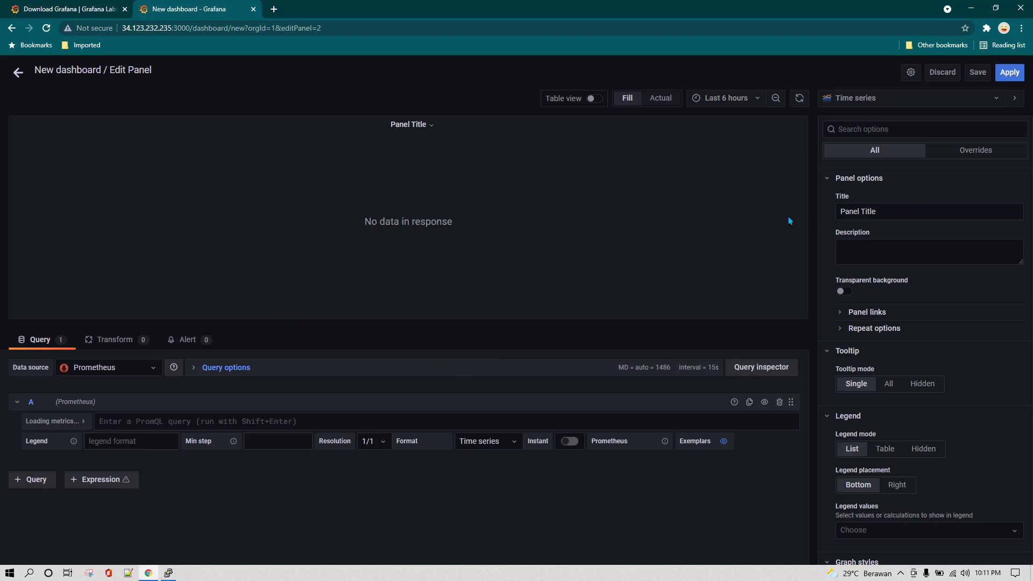
left_click(893, 103)
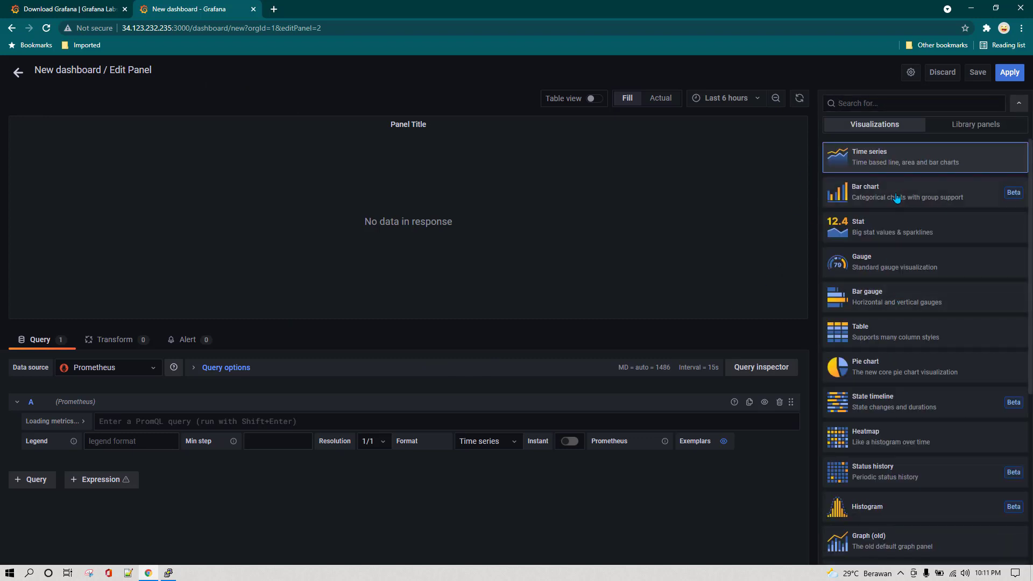
left_click(896, 198)
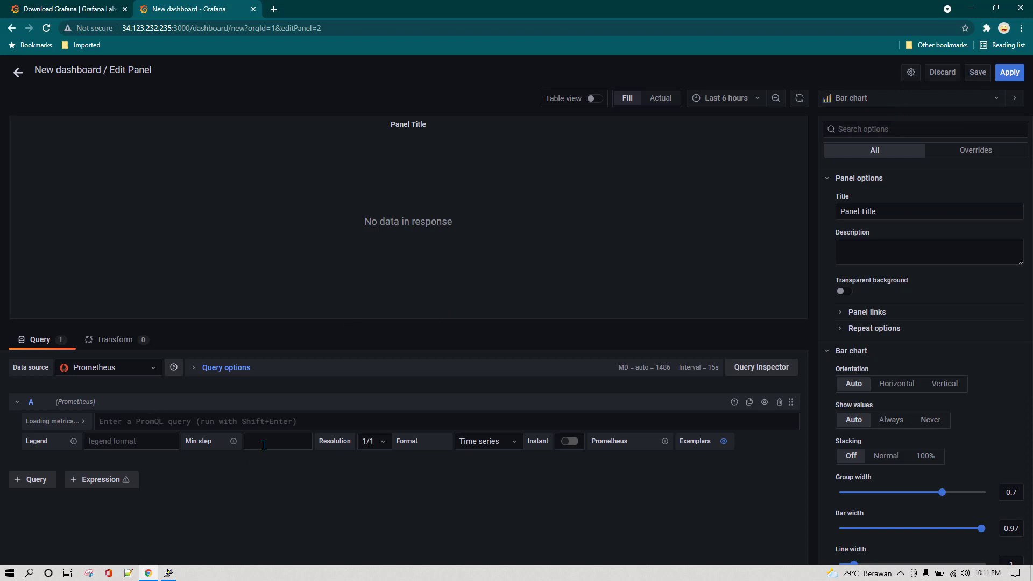
left_click(977, 76)
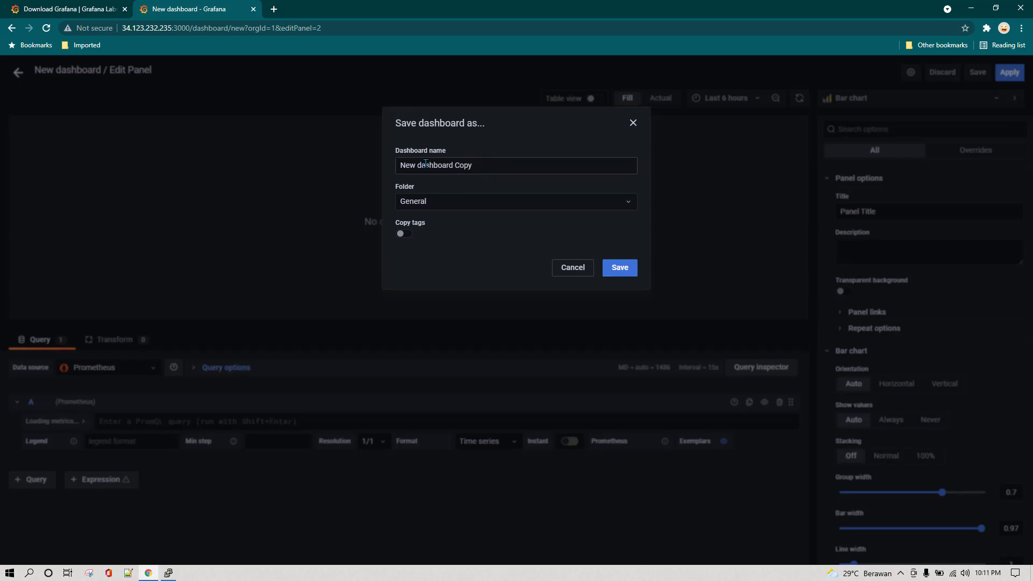
left_click(619, 267)
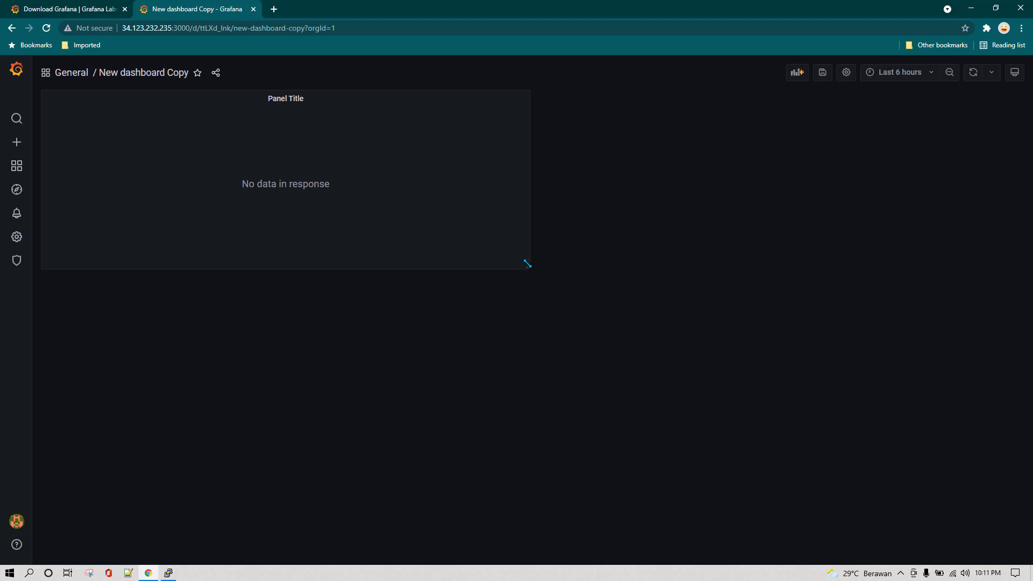
Step: Halve the panel's width, duplicate it, make the copy taller and the original shorter
left_click_drag(527, 265, 291, 259)
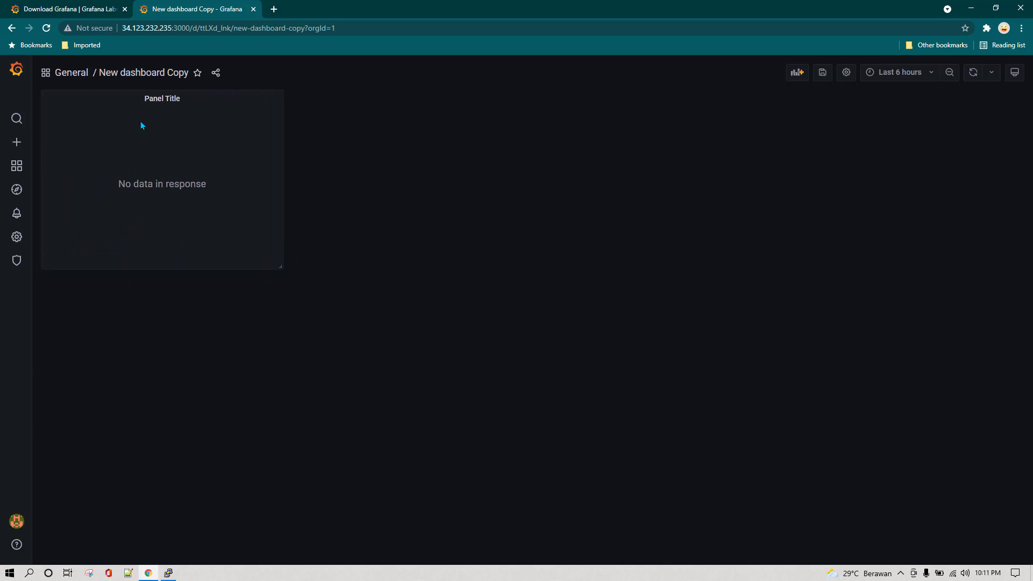
left_click(182, 101)
mouse_move(193, 200)
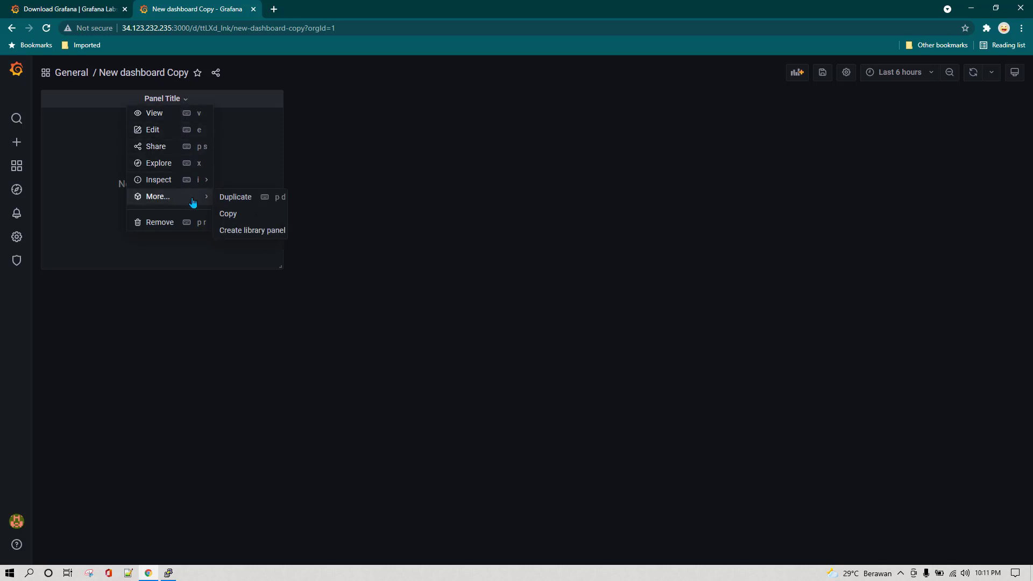
left_click(241, 202)
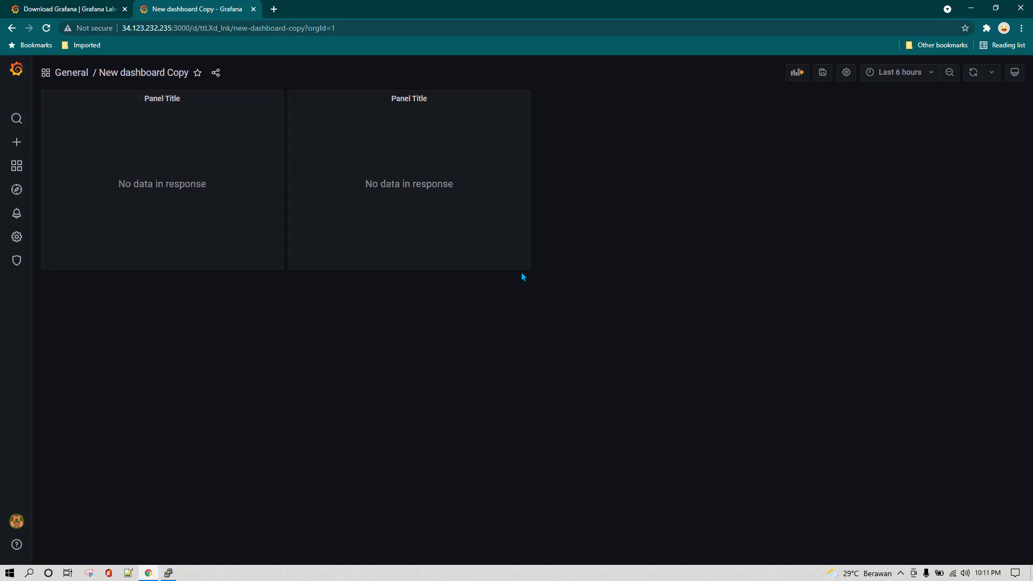
left_click_drag(529, 267, 532, 412)
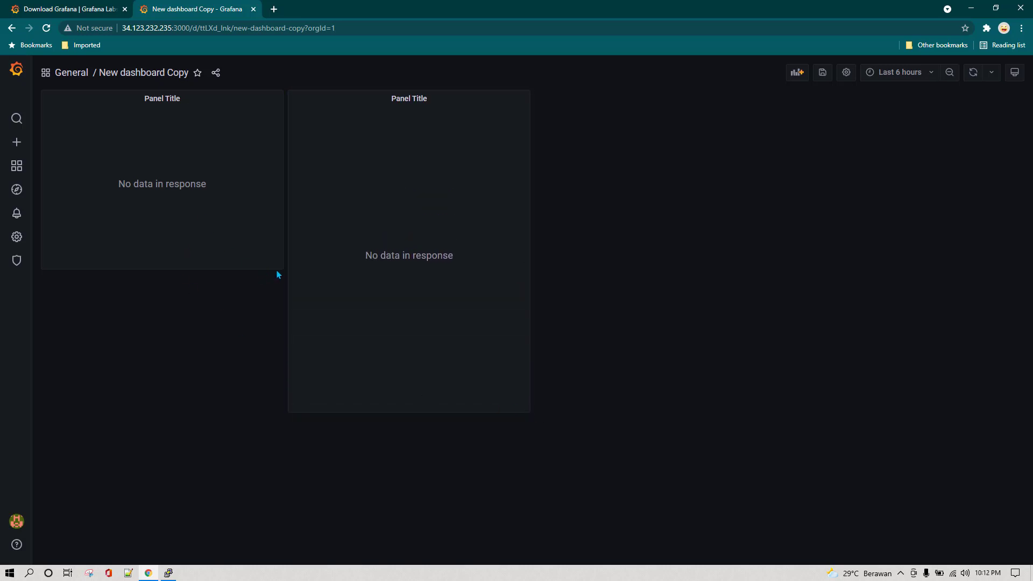
left_click_drag(278, 268, 276, 202)
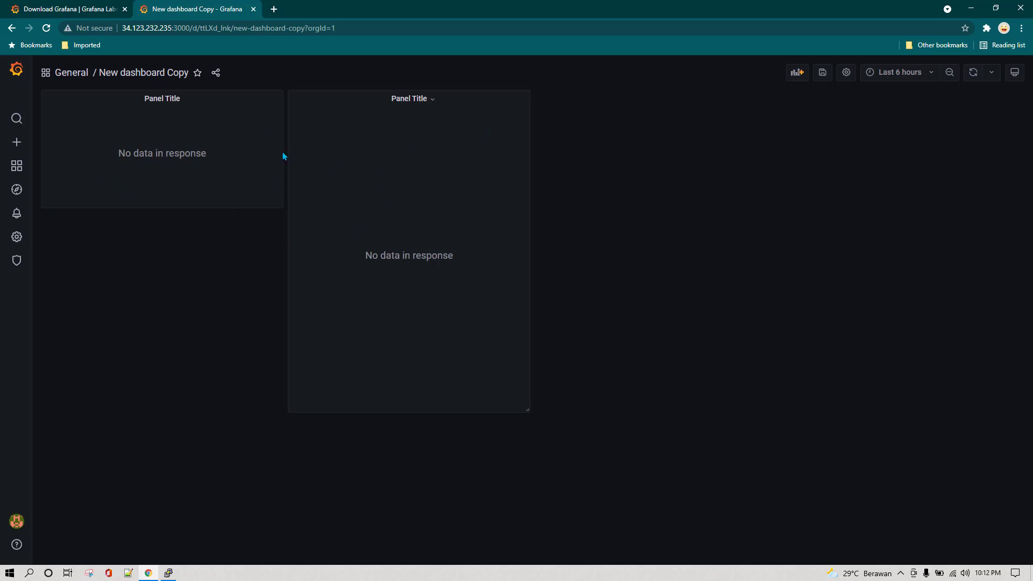
Step: Save the dashboard changes
mouse_move(17, 142)
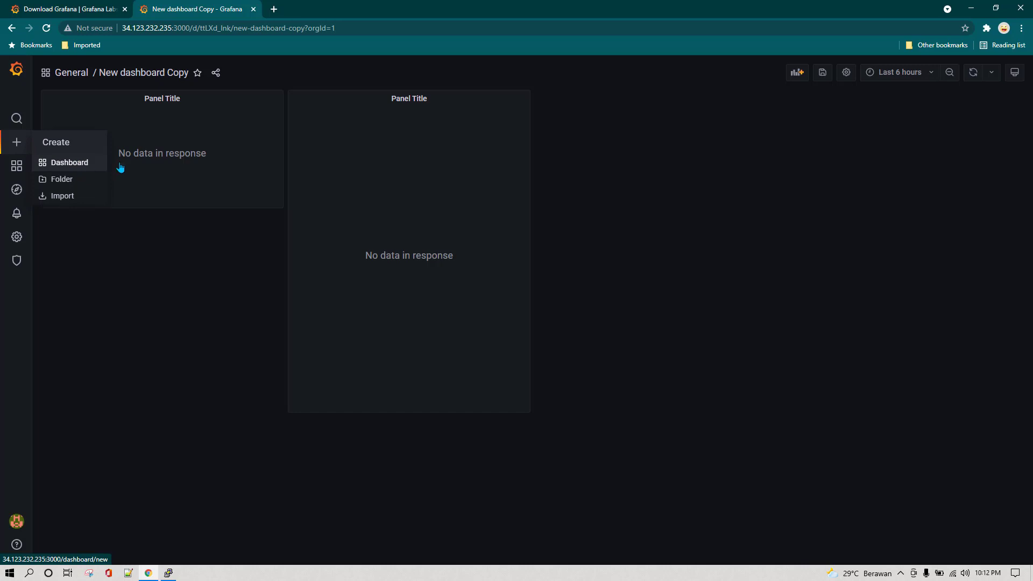
left_click(823, 75)
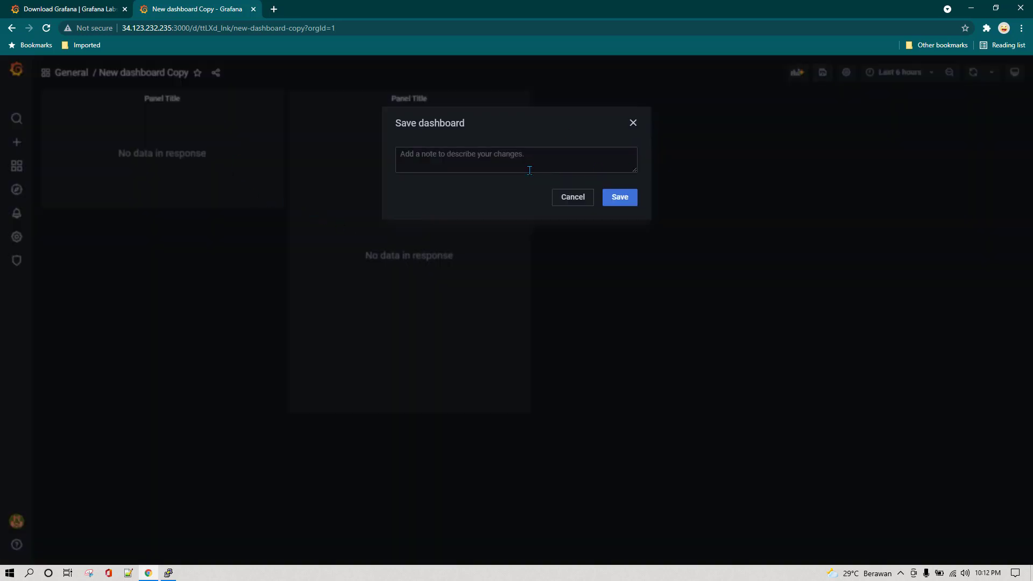
left_click(616, 197)
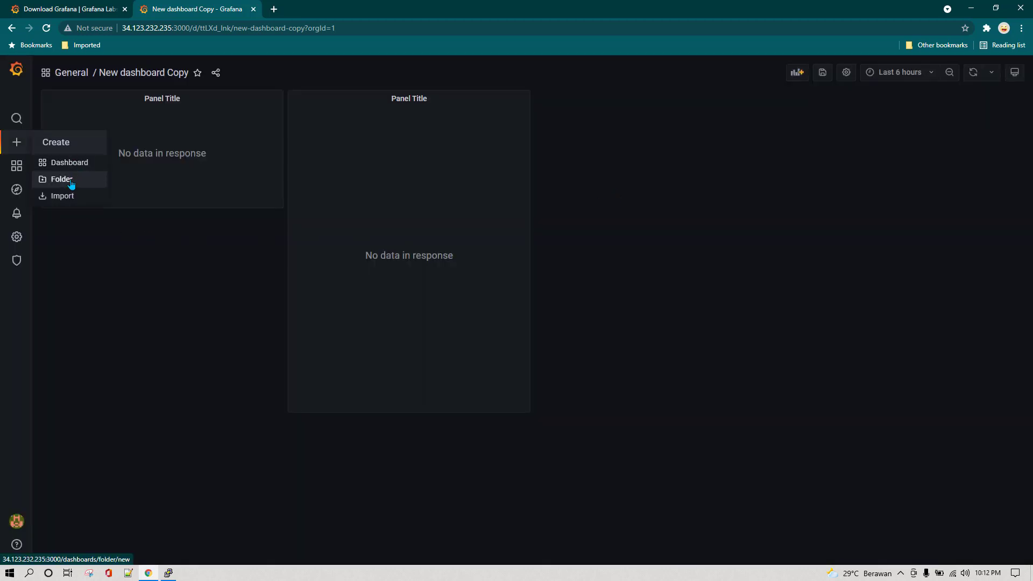
Step: Go through the New folder page to the Dashboards Manage list showing New dashboard Copy
left_click(69, 184)
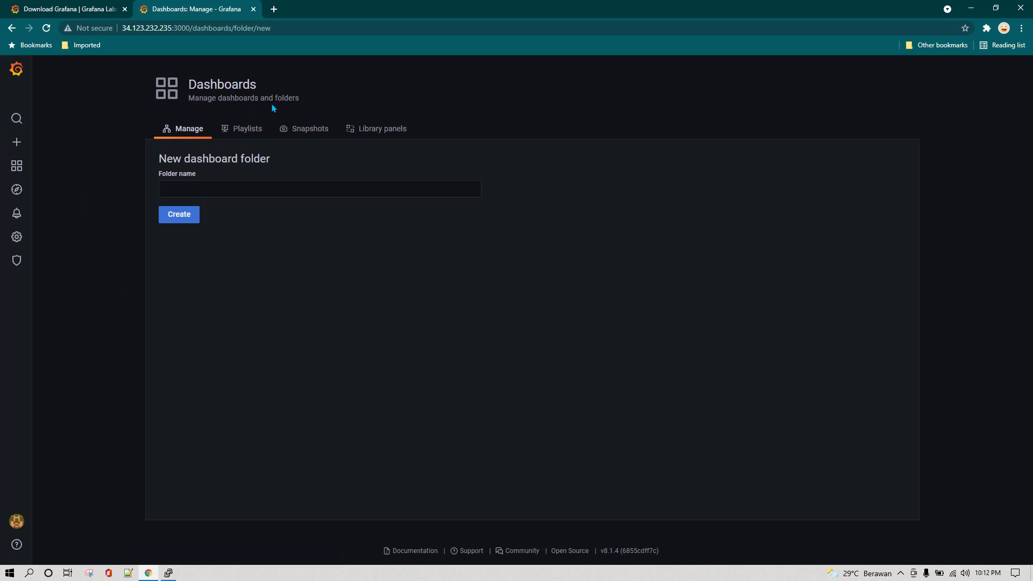
left_click(188, 134)
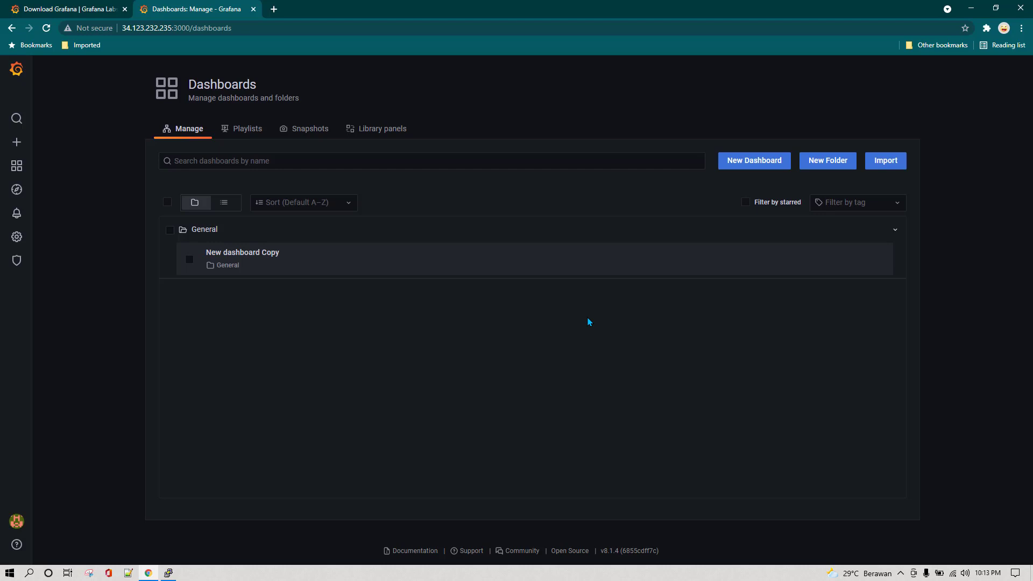
left_click(825, 161)
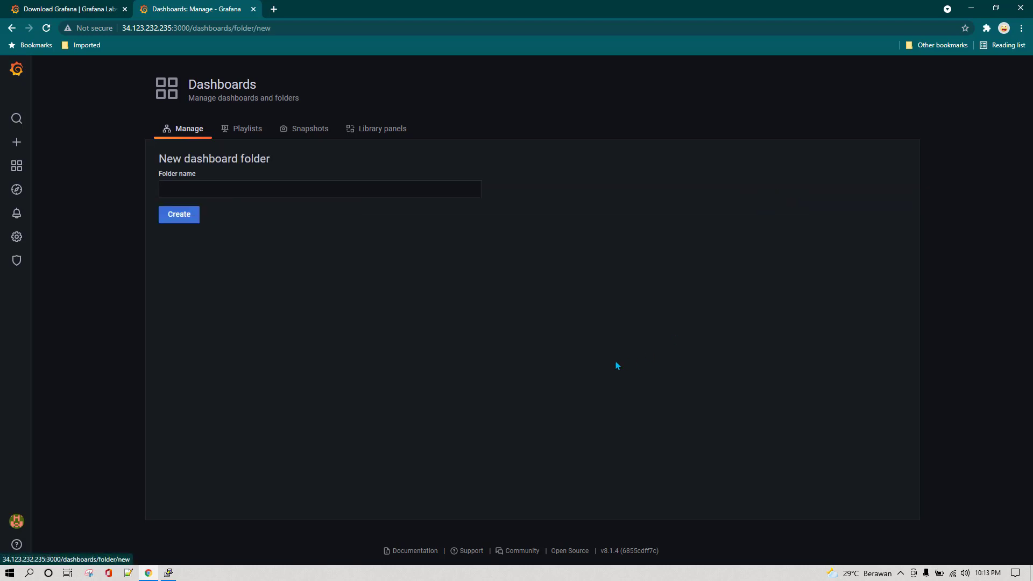
left_click(291, 192)
type("Fi")
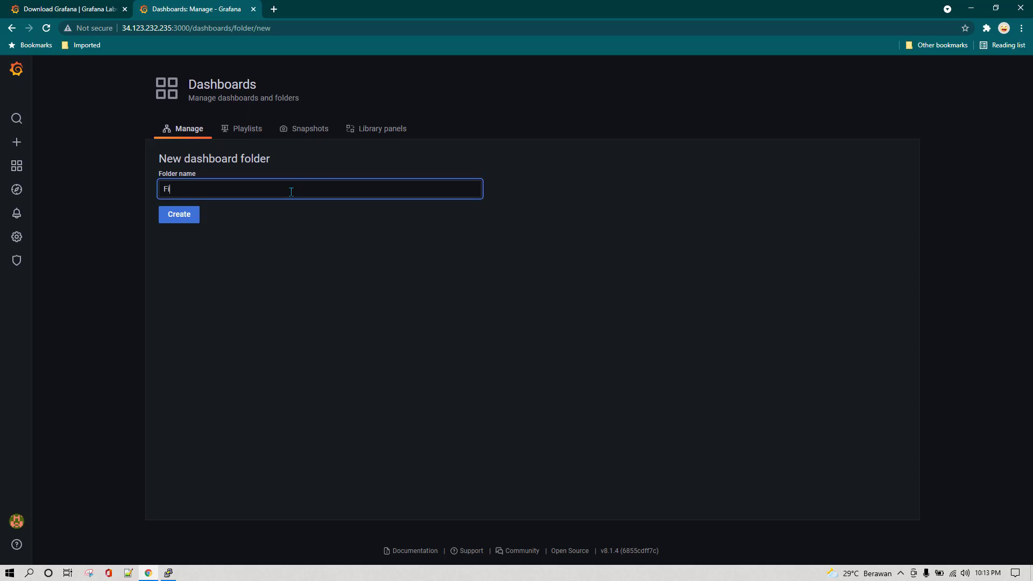
type("nance")
left_click(193, 217)
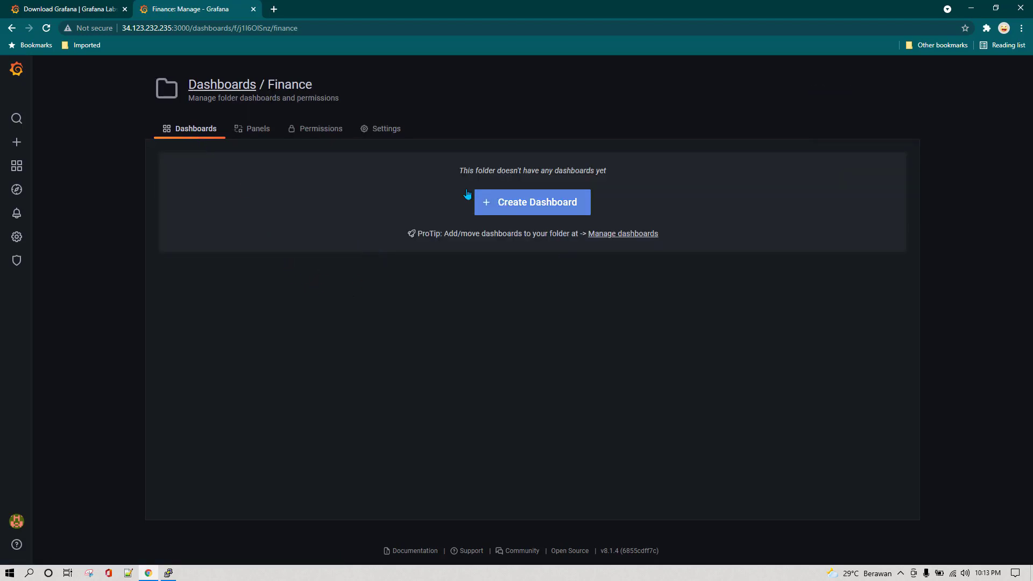
left_click(233, 90)
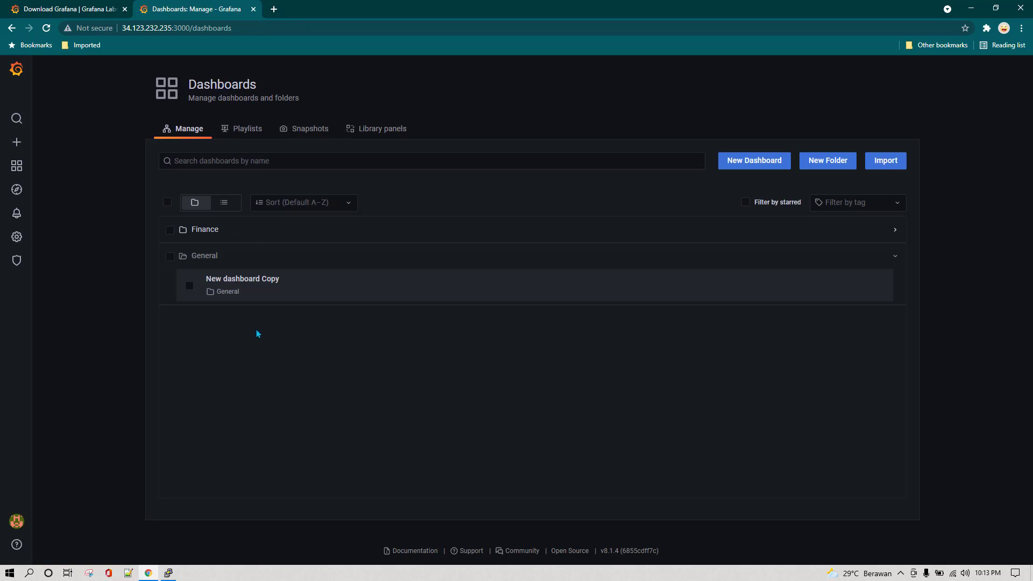
mouse_move(198, 232)
left_click(202, 233)
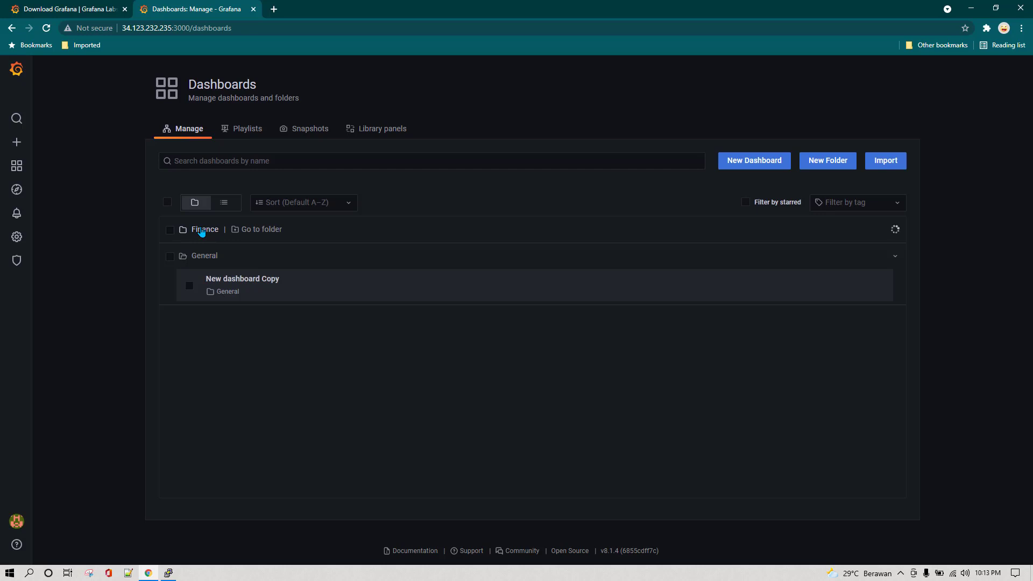
left_click(267, 233)
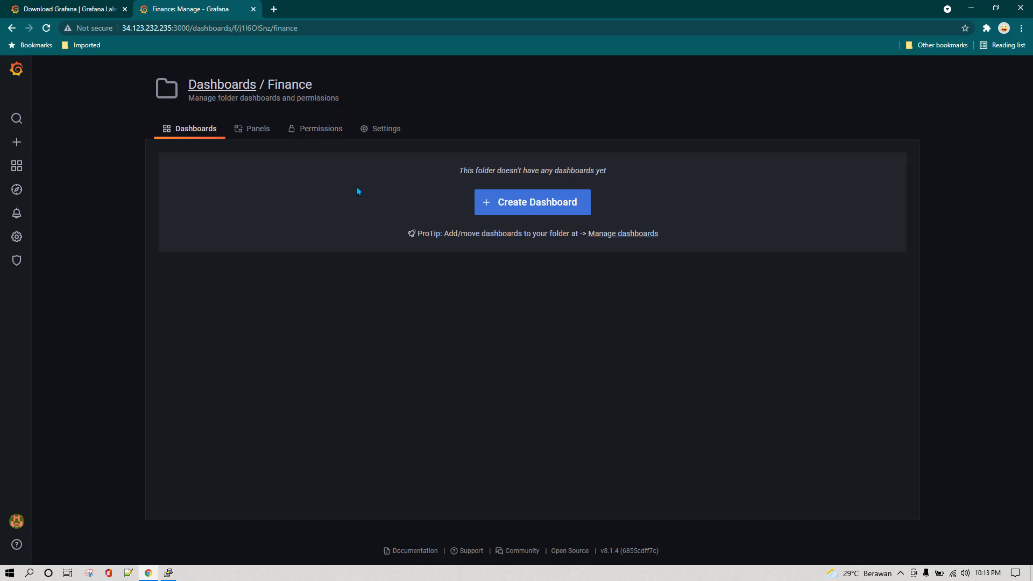
left_click(210, 84)
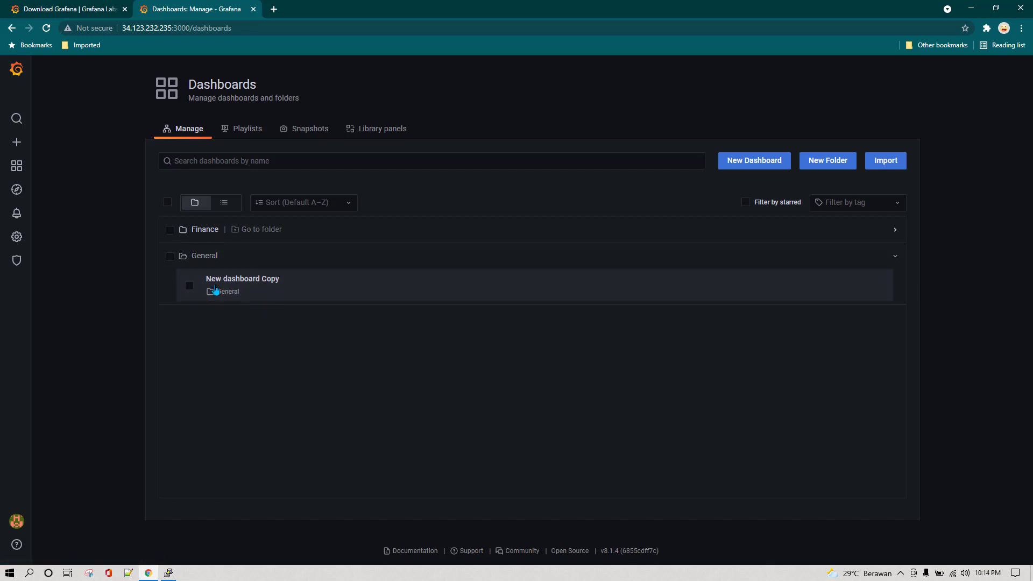
Step: Move the New dashboard Copy dashboard into the Finance folder
left_click(189, 286)
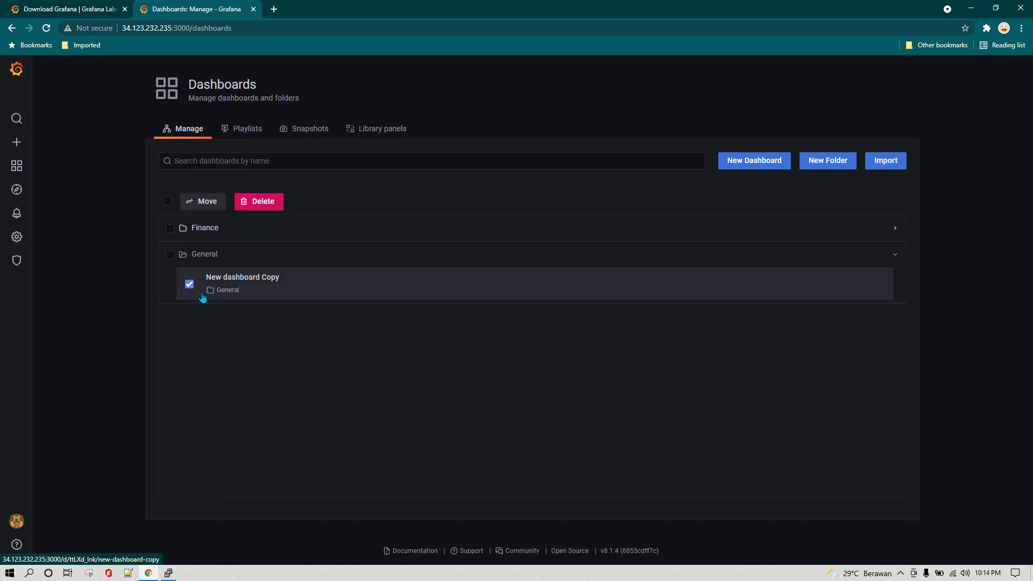
left_click(205, 203)
left_click(439, 184)
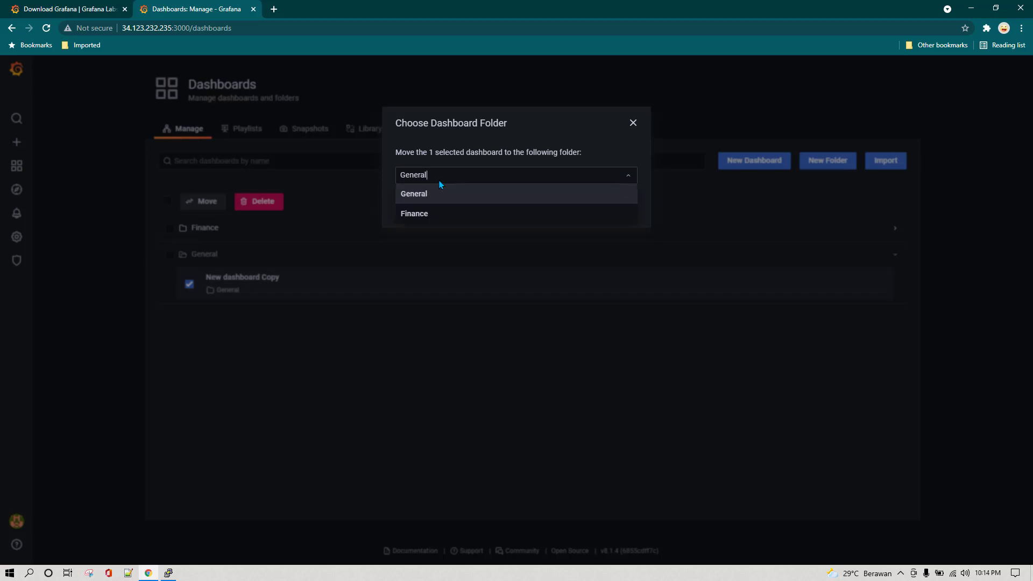
left_click(429, 217)
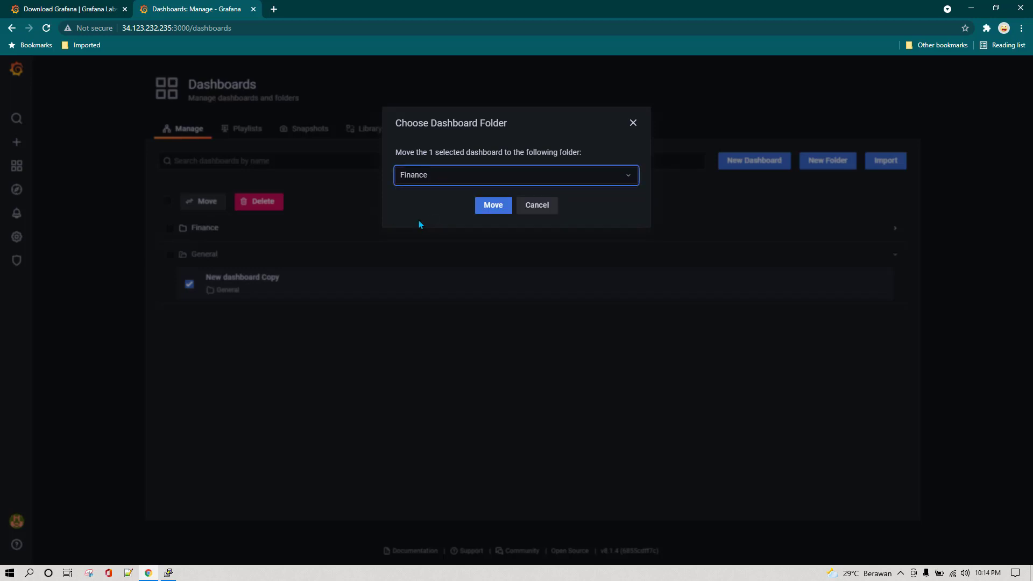
left_click(486, 206)
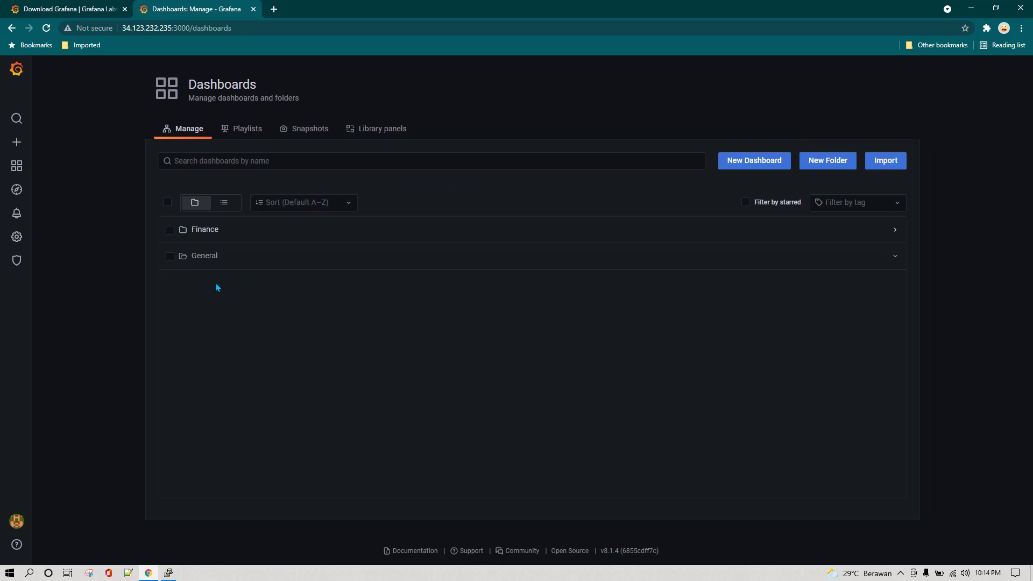
Step: Select the Finance folder and its dashboard and request their deletion
left_click(171, 258)
mouse_move(307, 238)
left_click(893, 257)
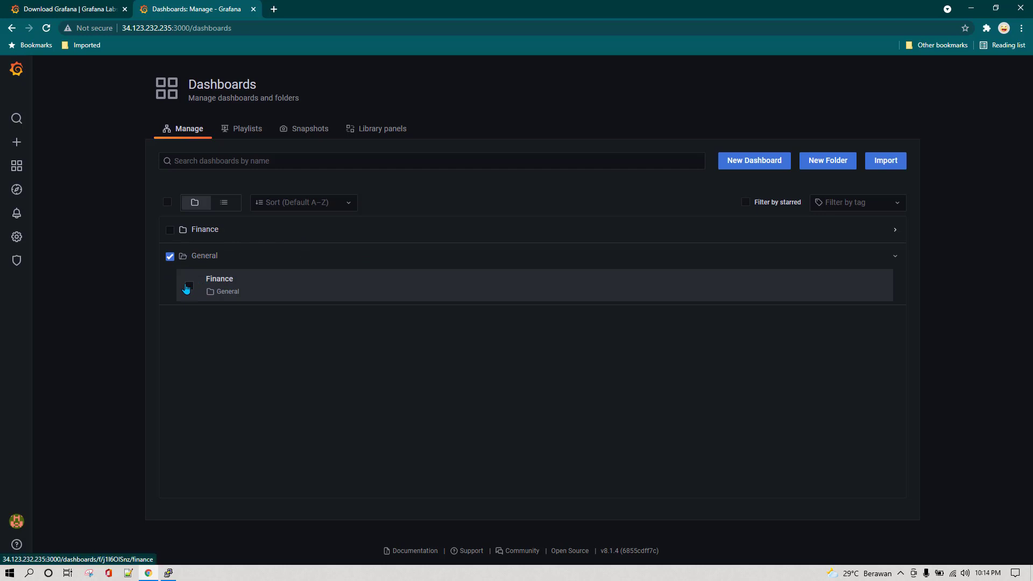
left_click(189, 285)
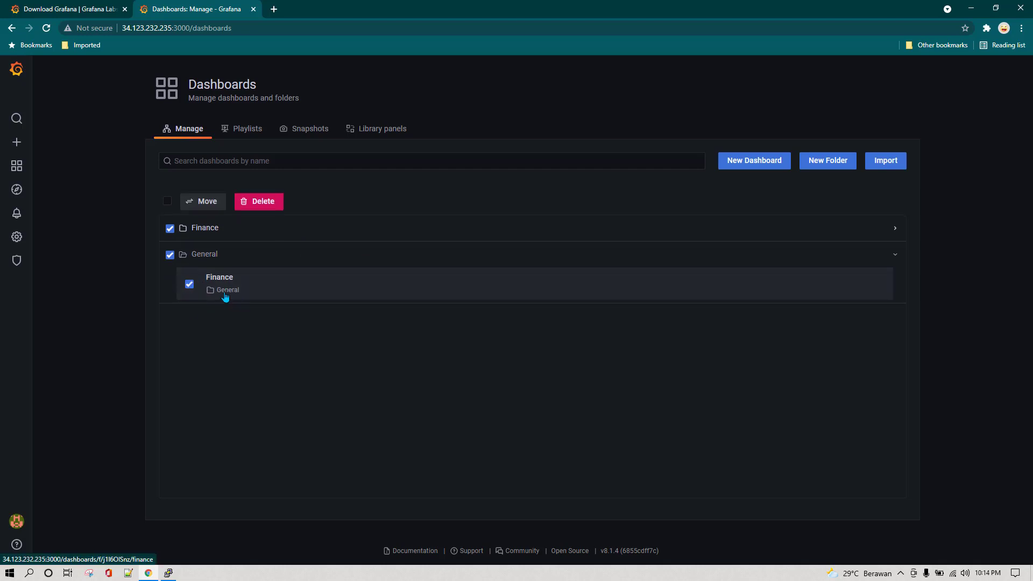
left_click(261, 206)
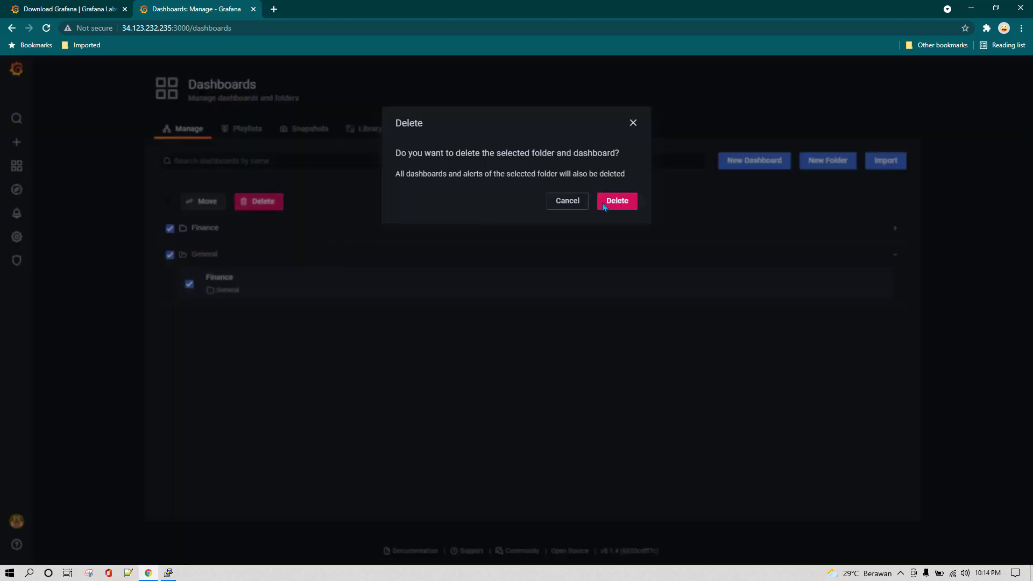
Step: Confirm deleting the Finance folder with its dashboard, leaving only General
left_click(616, 201)
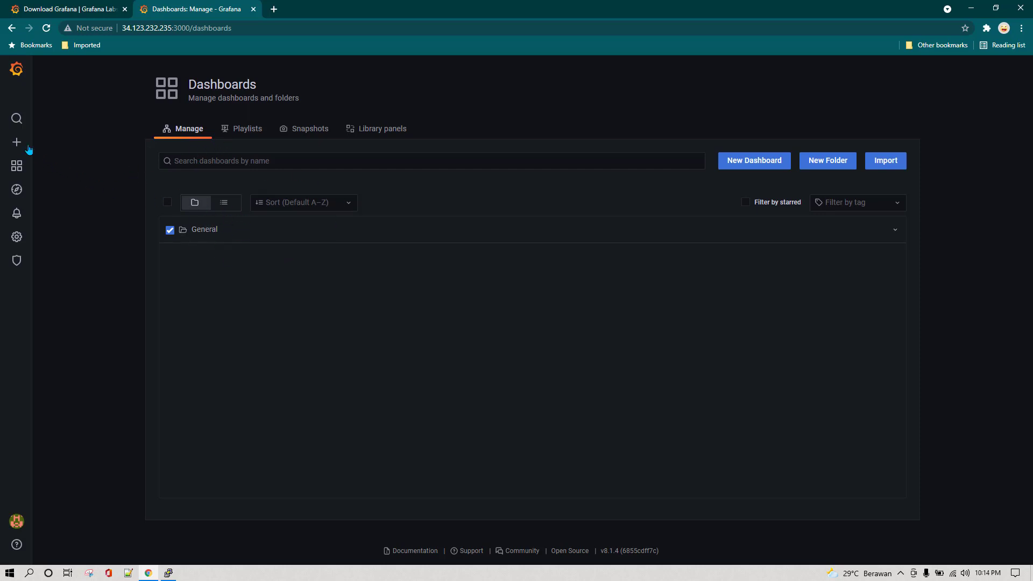
mouse_move(19, 145)
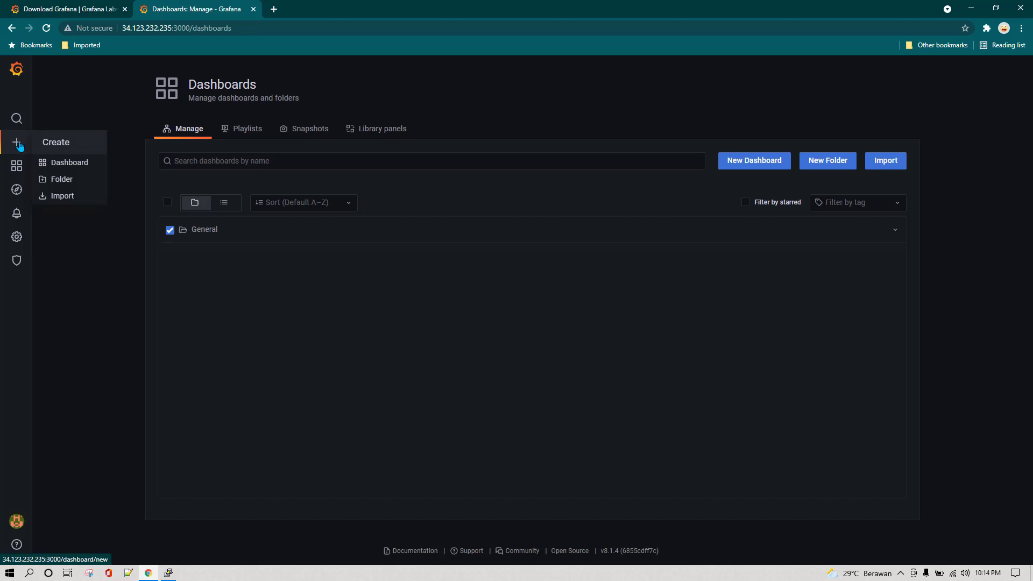
Step: Review the Import dashboard page, then open the New dashboard folder form
left_click(76, 202)
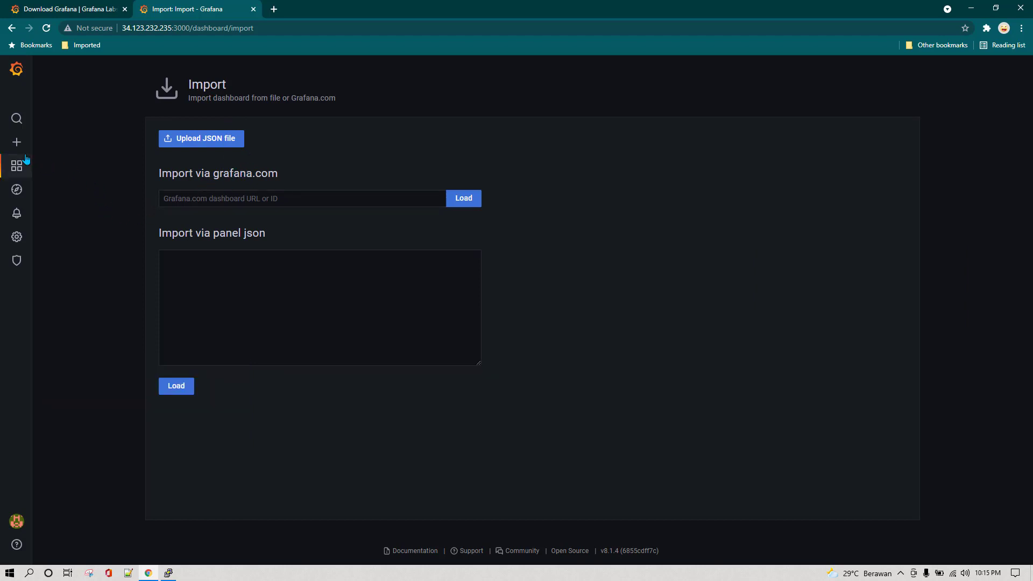
mouse_move(25, 149)
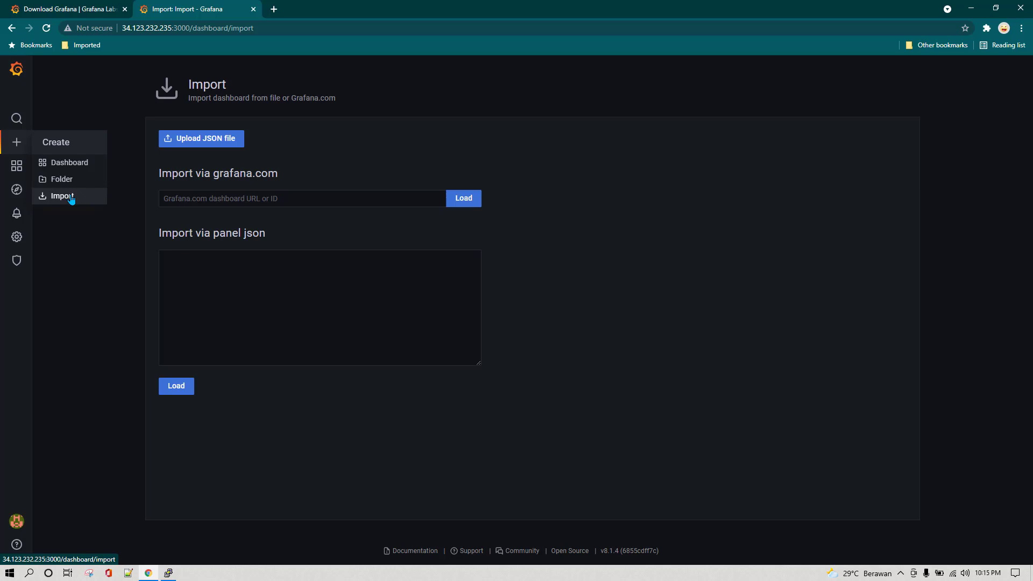
left_click(58, 183)
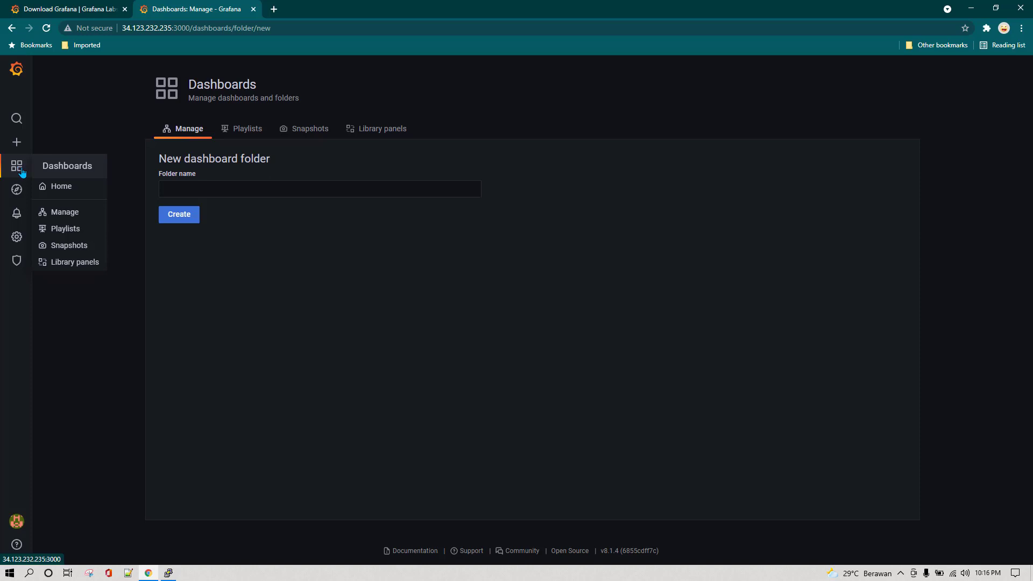
Step: Go Home, then to Dashboards Manage via the New folder form, now showing no dashboards
left_click(66, 176)
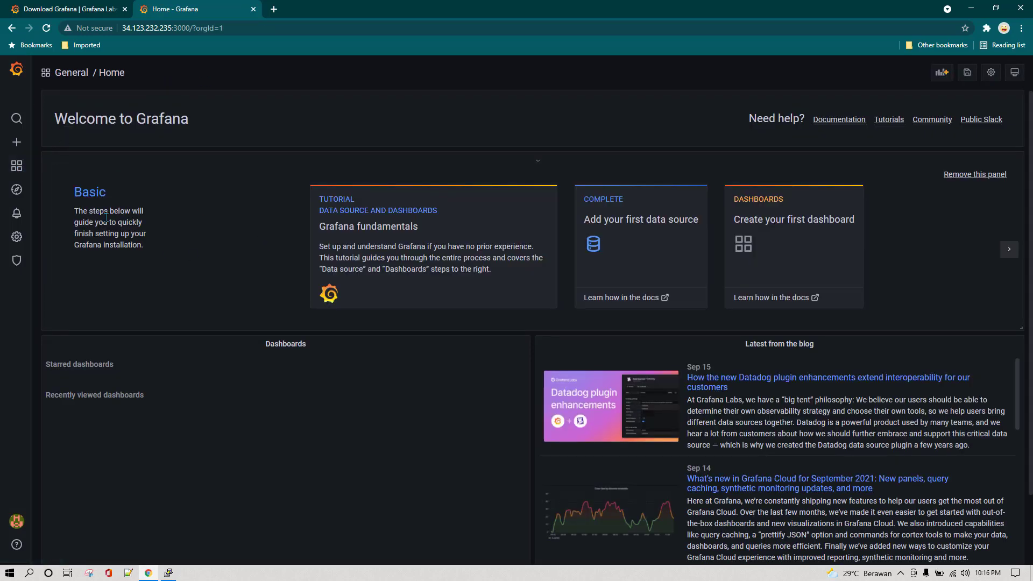
mouse_move(16, 167)
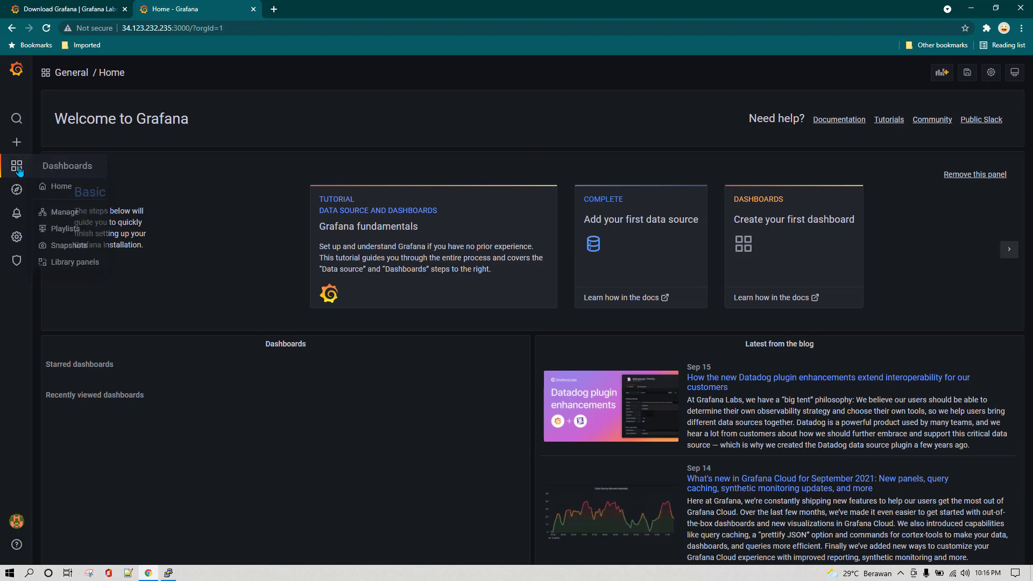
left_click(64, 216)
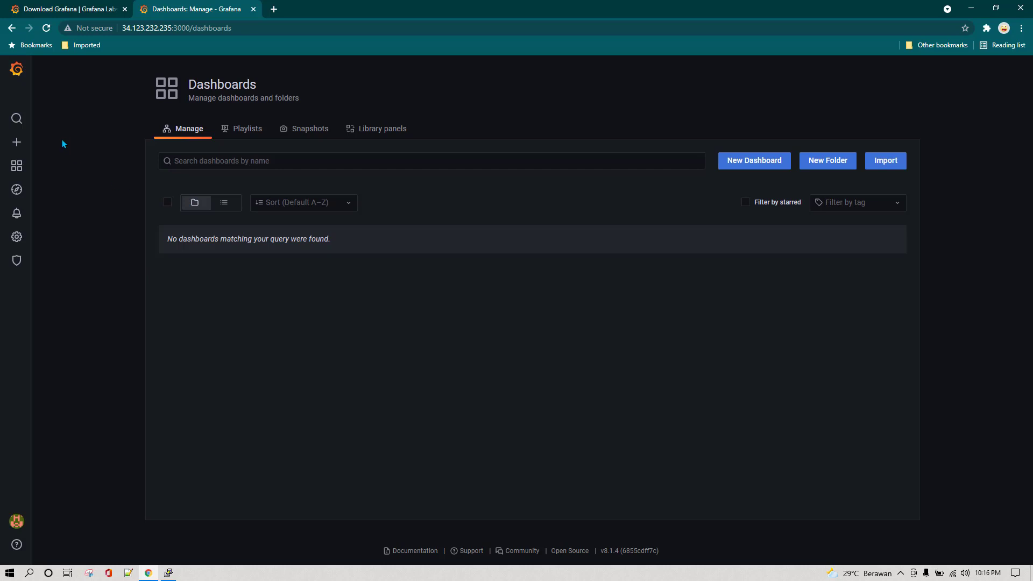
mouse_move(16, 144)
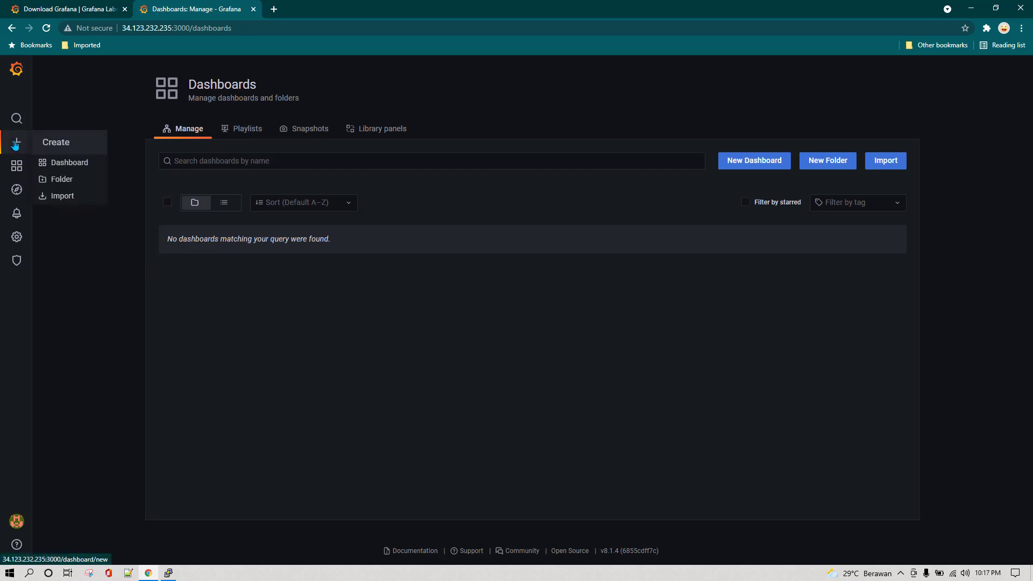
left_click(61, 178)
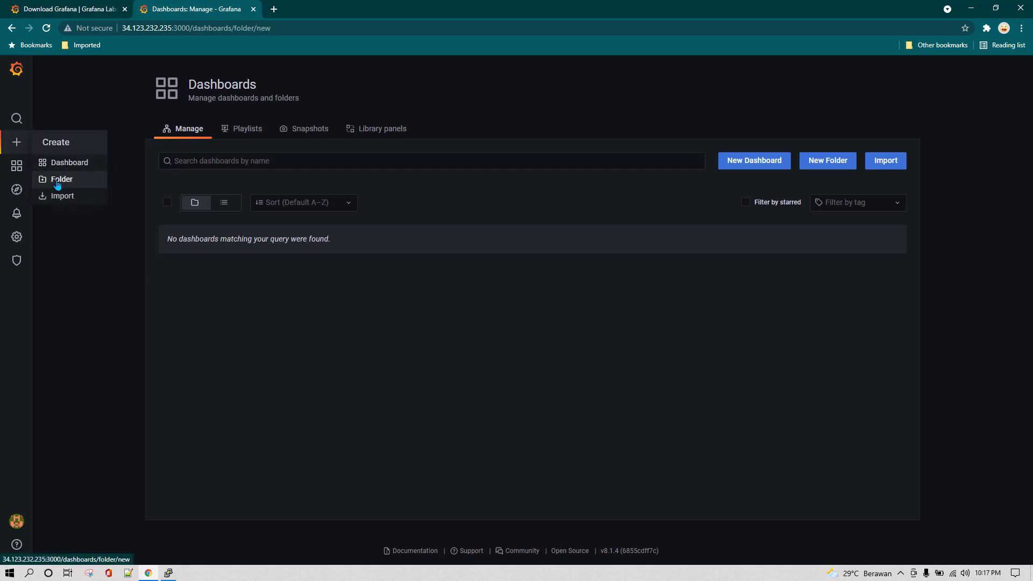
left_click(189, 131)
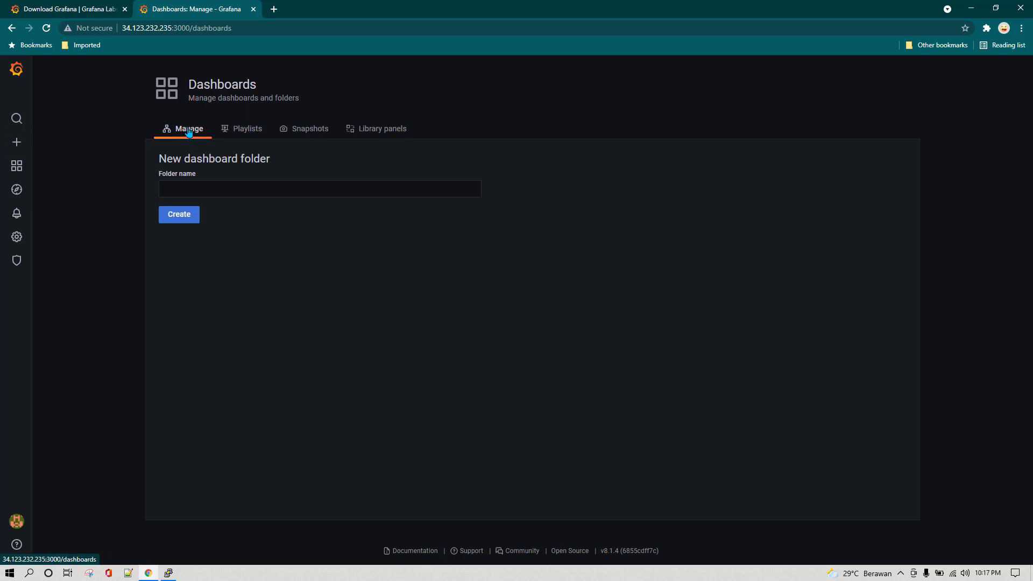
left_click(22, 170)
mouse_move(23, 170)
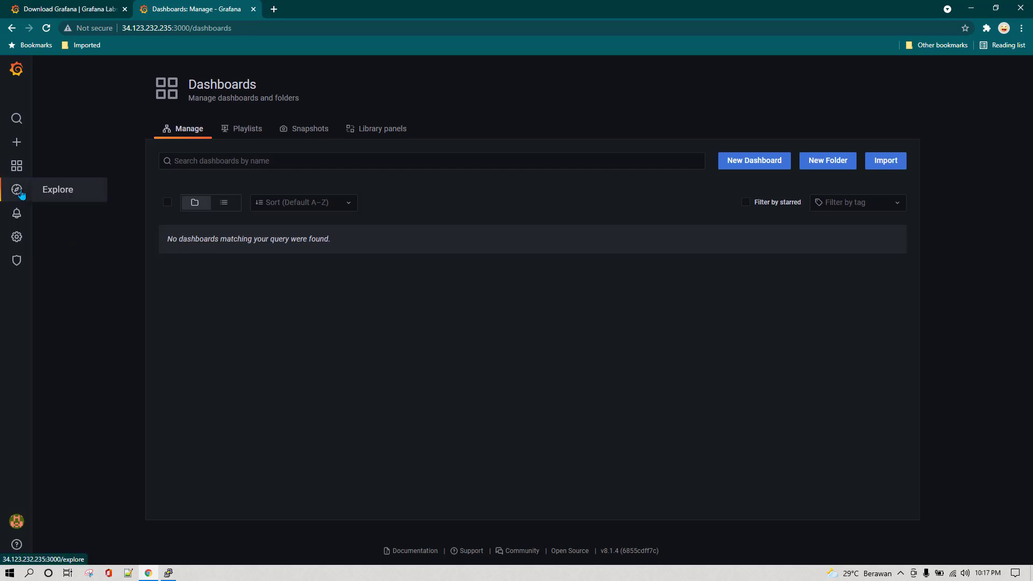
Step: View Explore with the Prometheus data source, then go to the Alert rules list
left_click(69, 194)
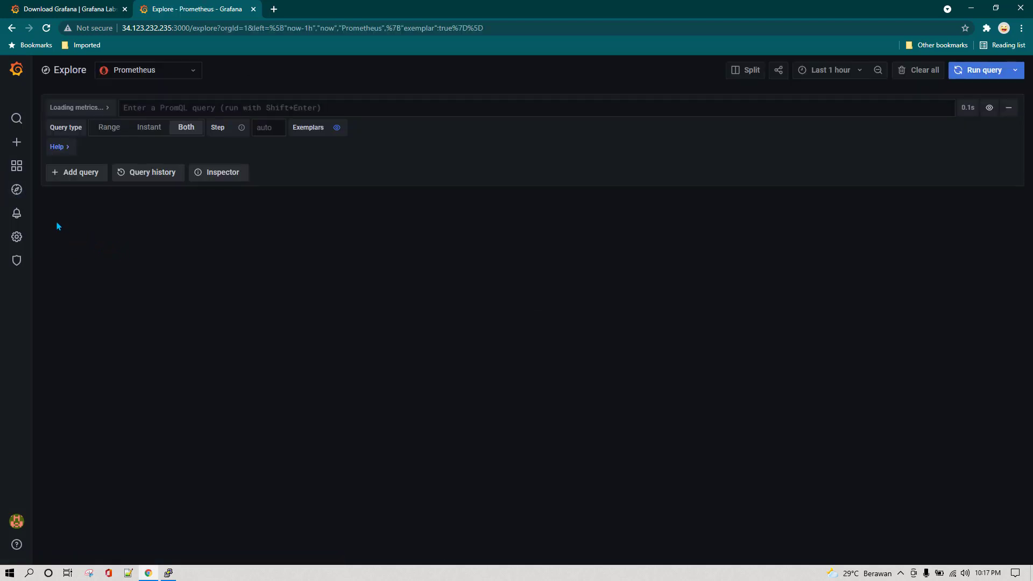
mouse_move(22, 215)
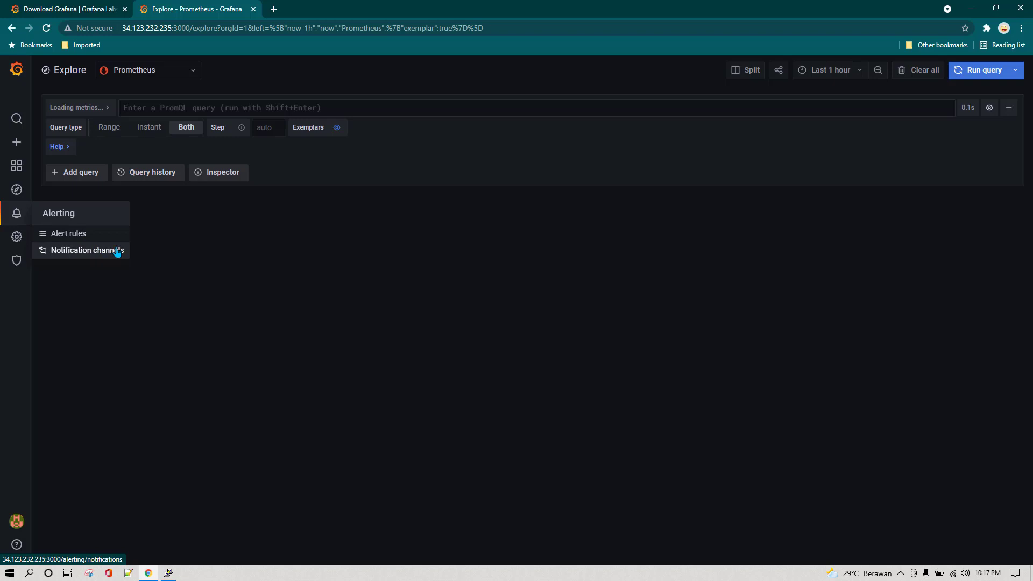
left_click(78, 236)
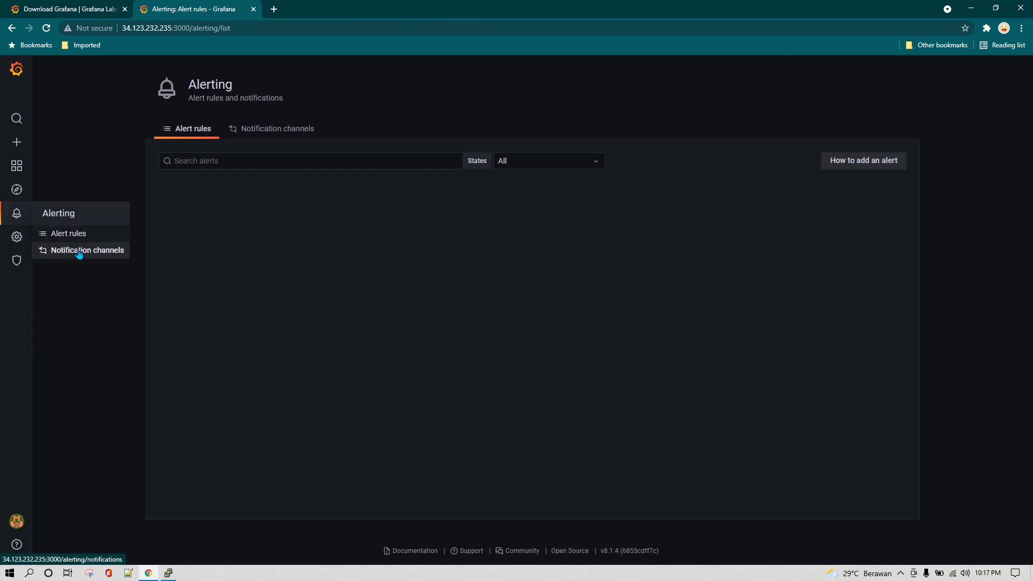
Step: Start a new notification channel and expand its Notification and Optional Email settings
left_click(79, 252)
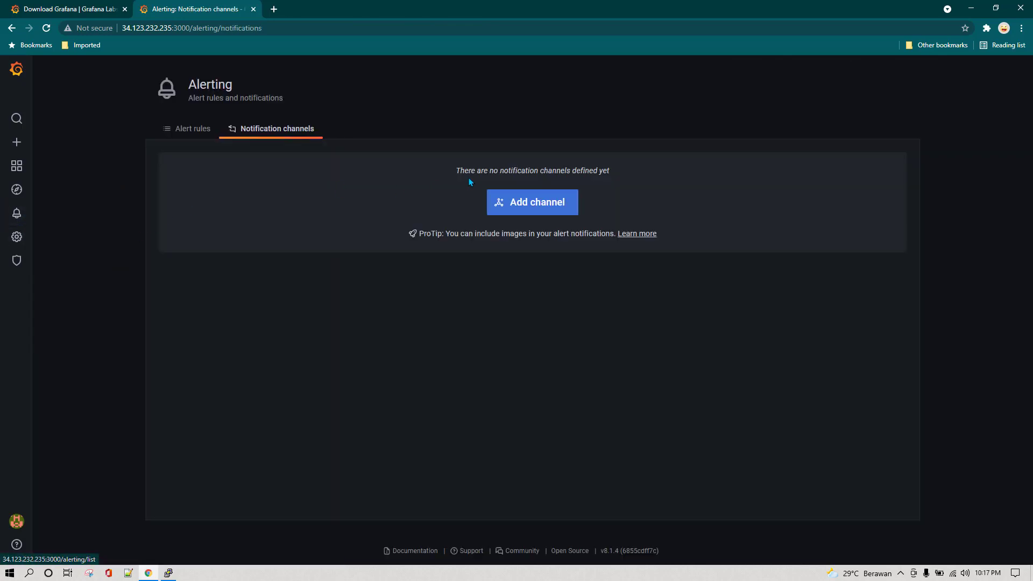
left_click(532, 204)
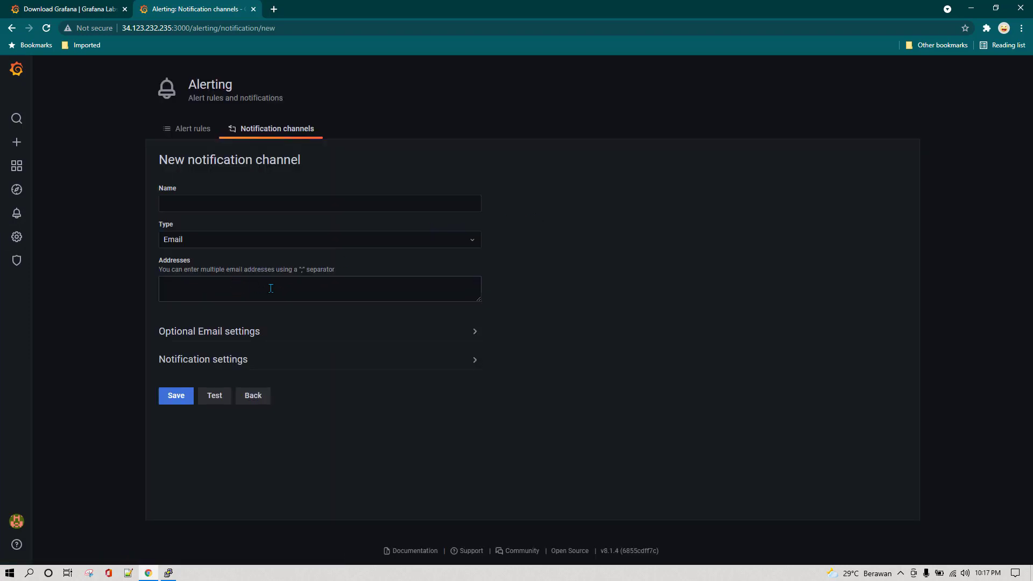
left_click(318, 360)
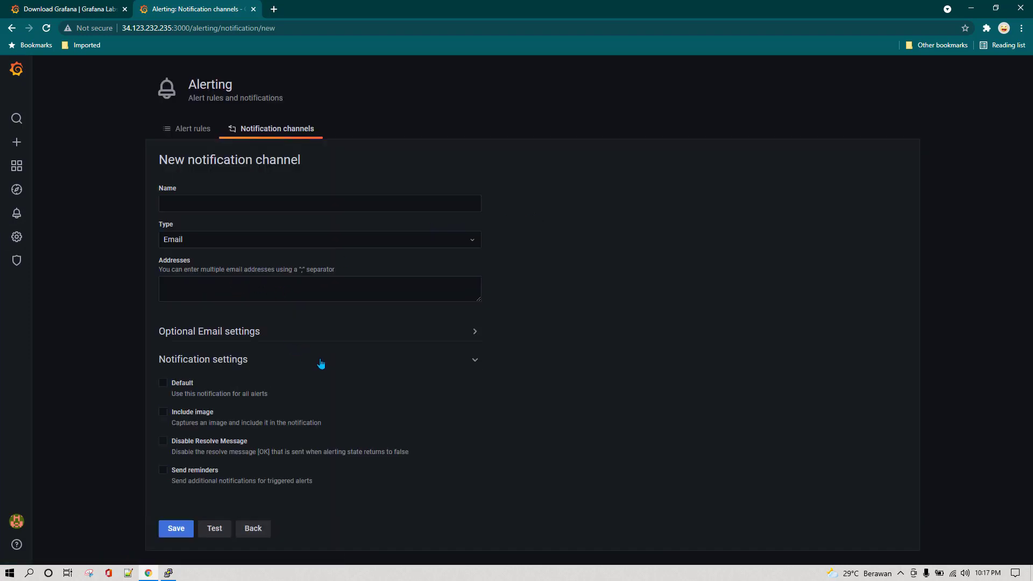
left_click(320, 333)
scroll(303, 335, "down", 2)
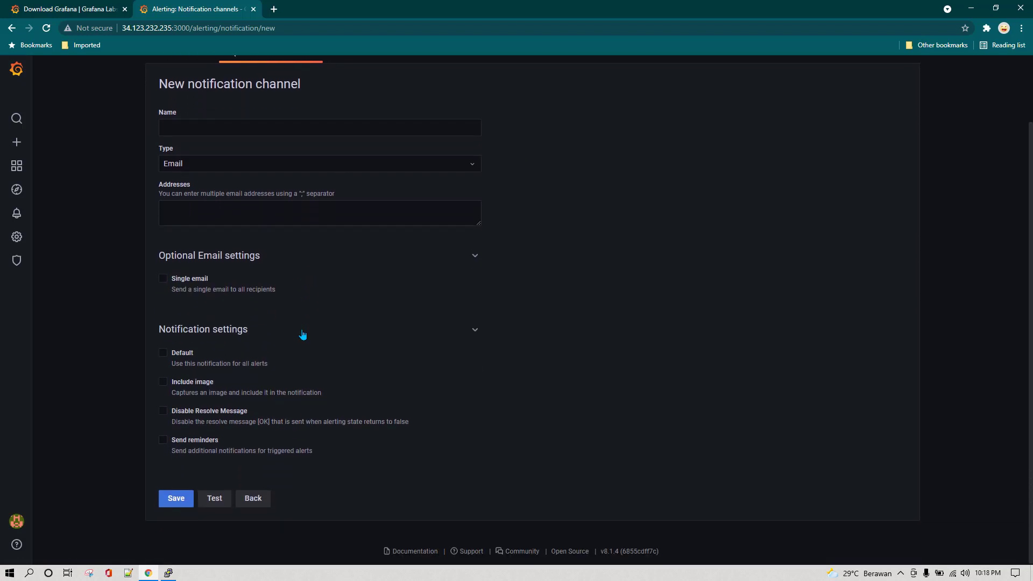
scroll(240, 345, "up", 2)
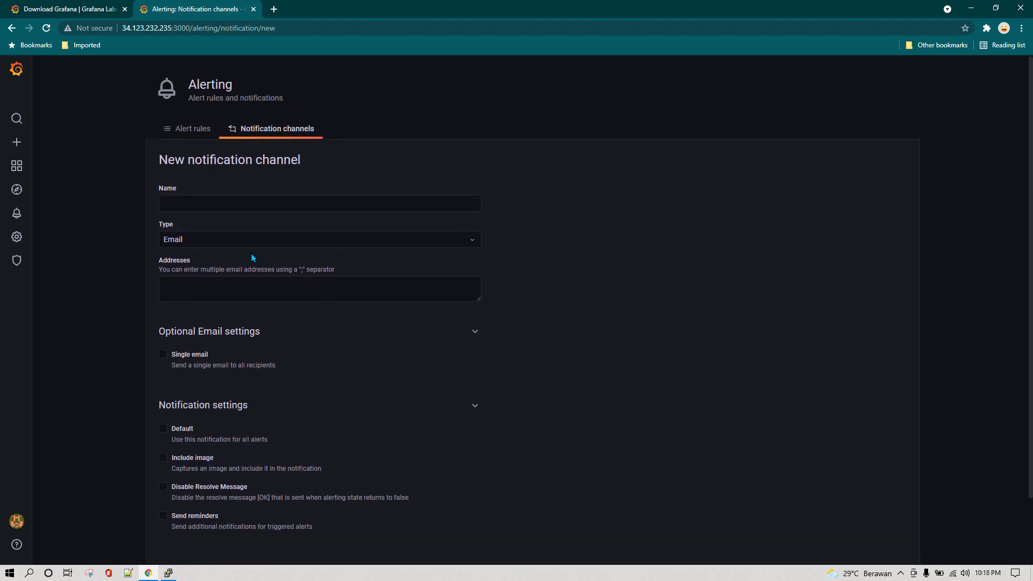
Step: Scroll through the channel Type options and close the list, keeping Email
left_click(274, 244)
scroll(276, 322, "down", 3)
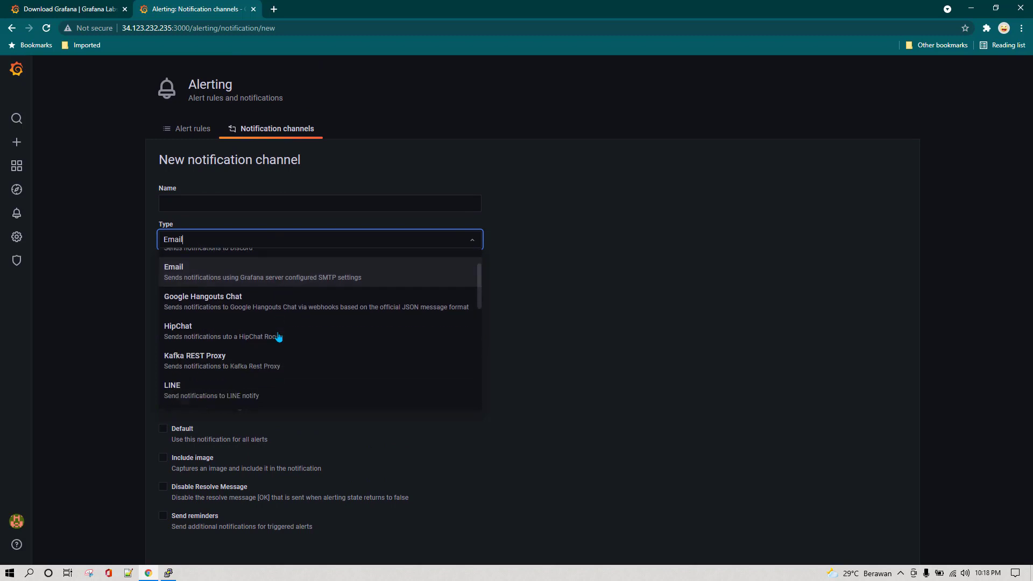
scroll(278, 337, "down", 3)
scroll(280, 338, "down", 2)
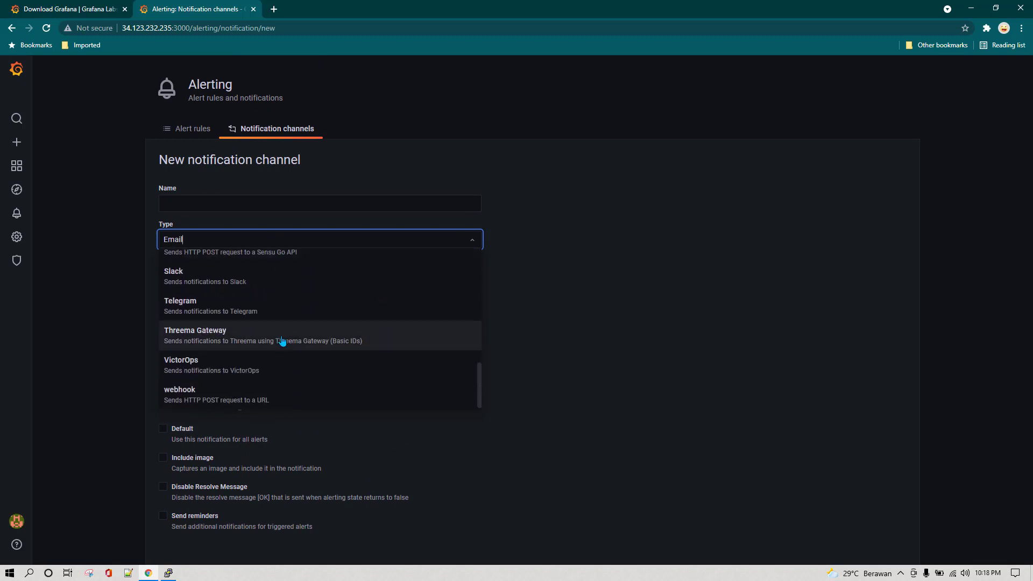
scroll(281, 338, "up", 8)
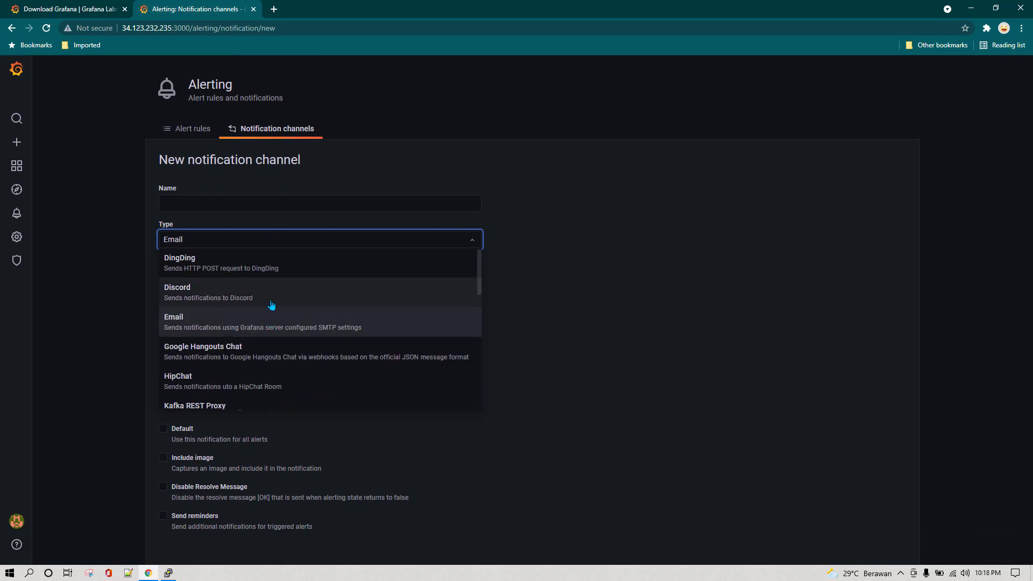
scroll(290, 332, "down", 2)
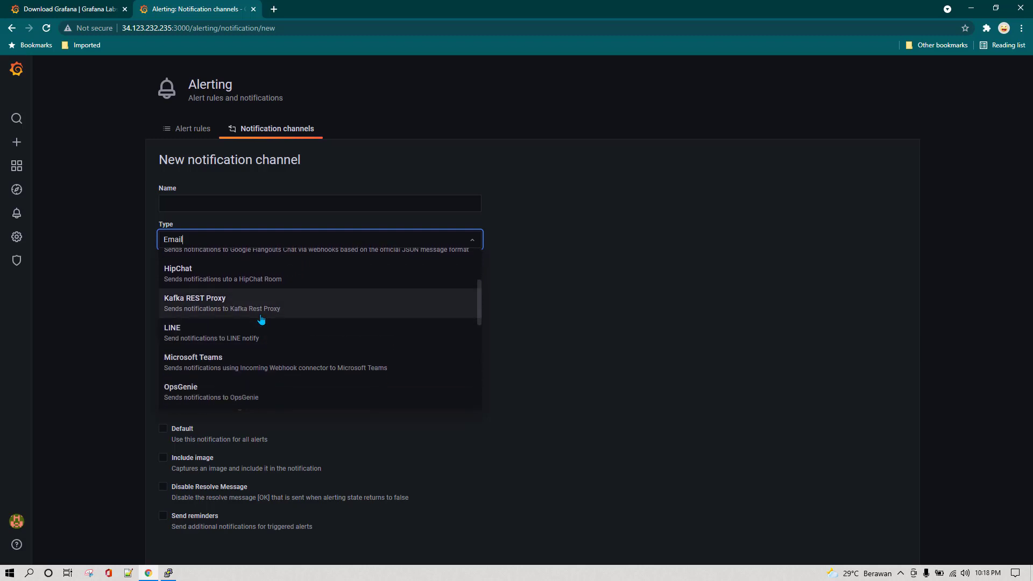
scroll(290, 320, "down", 2)
scroll(294, 323, "down", 2)
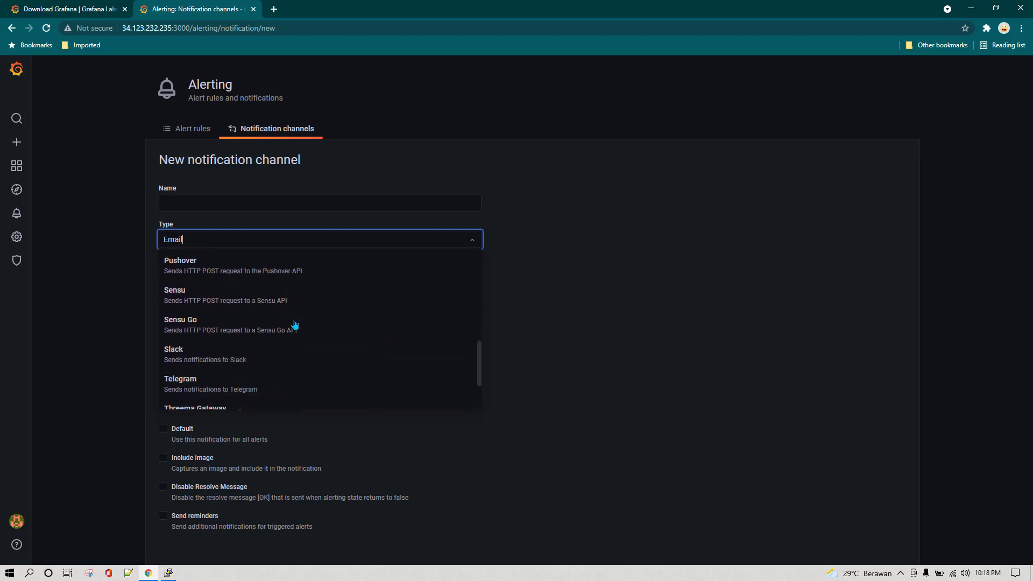
scroll(269, 339, "down", 1)
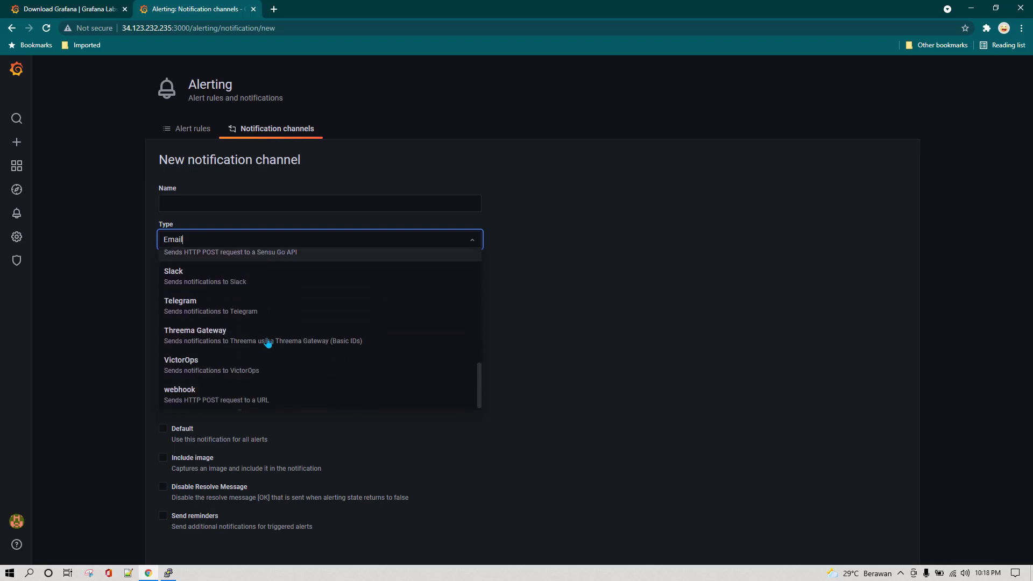
left_click(116, 318)
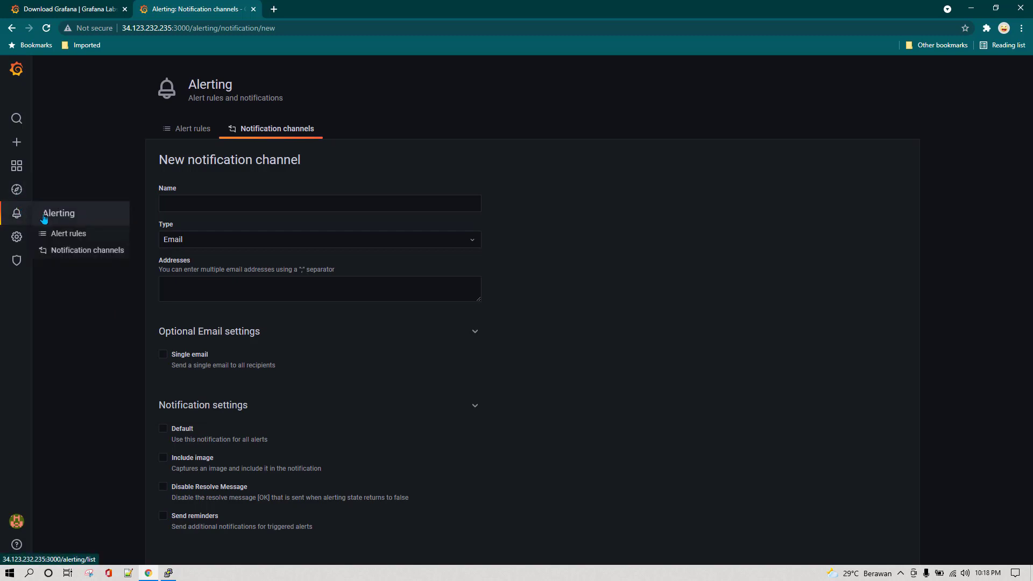
mouse_move(19, 237)
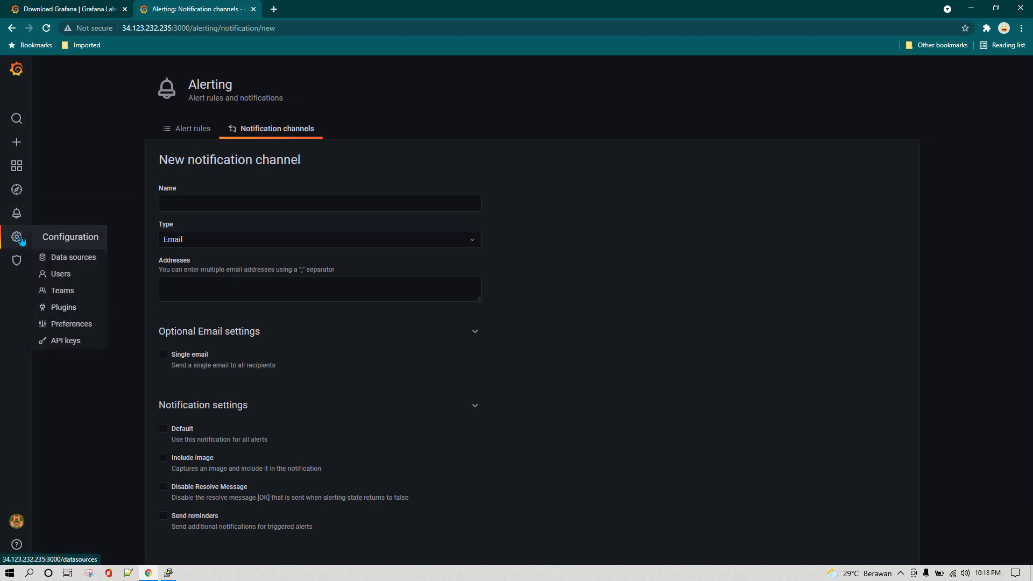
Step: From Data sources, open Add data source and browse types from time series databases to Enterprise plugins
left_click(79, 259)
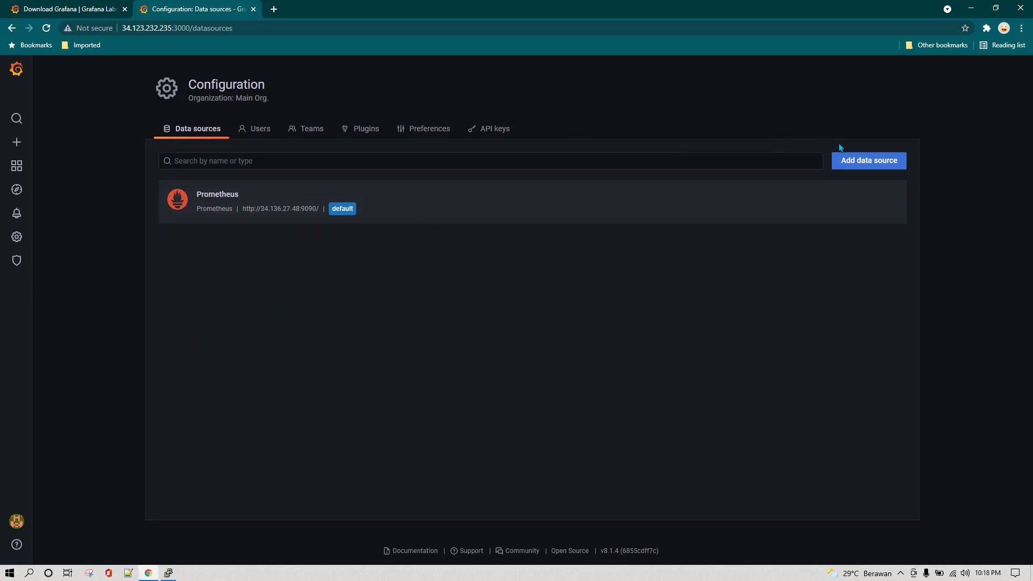
left_click(855, 160)
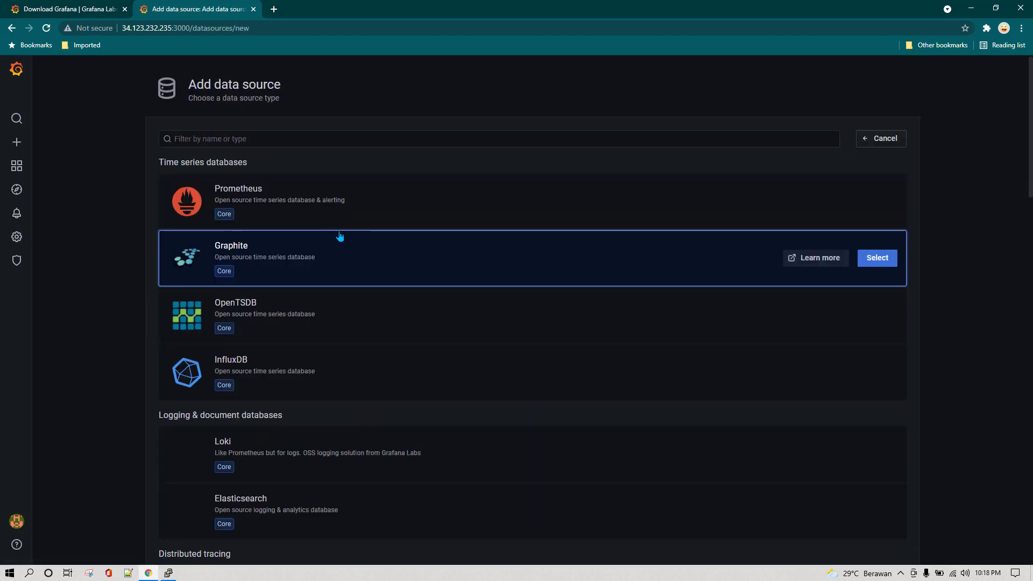
scroll(322, 336, "down", 6)
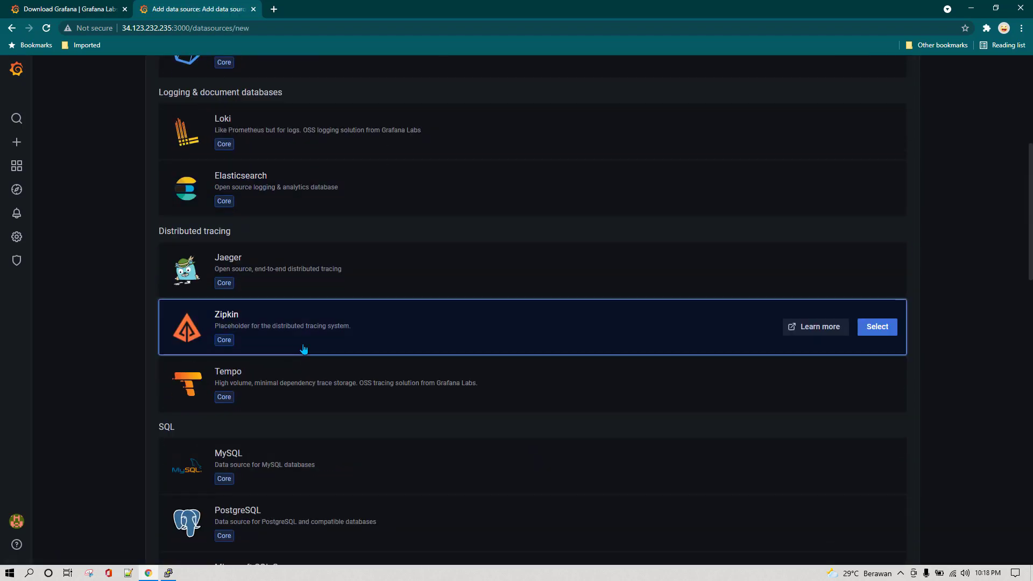
scroll(304, 349, "down", 6)
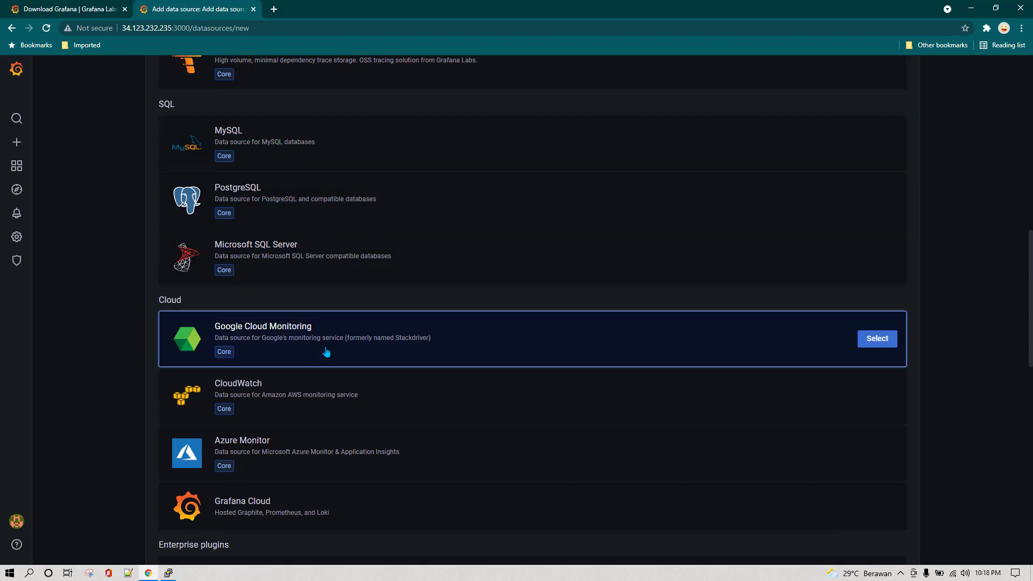
scroll(325, 352, "down", 6)
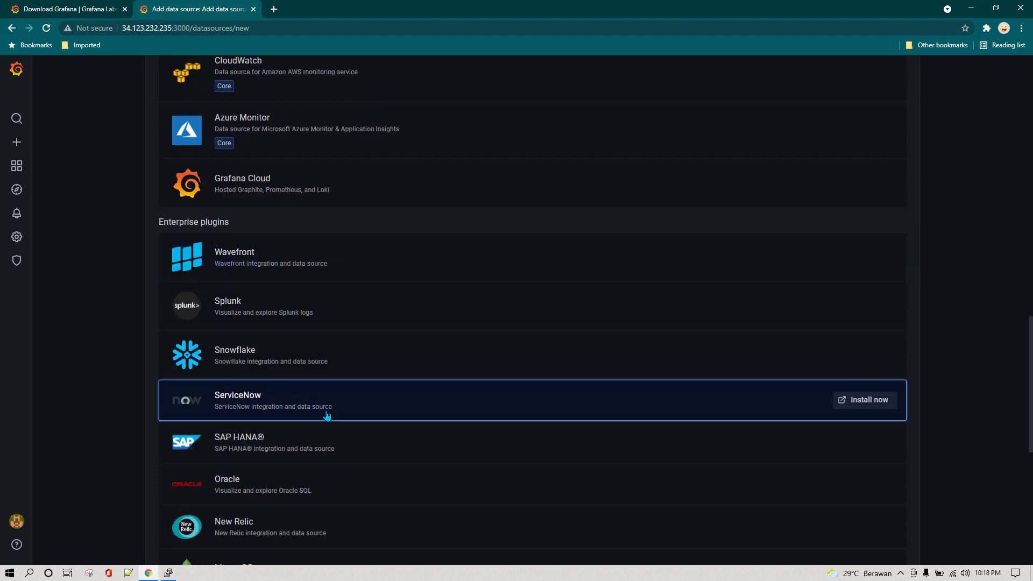
scroll(329, 419, "down", 3)
scroll(330, 447, "down", 4)
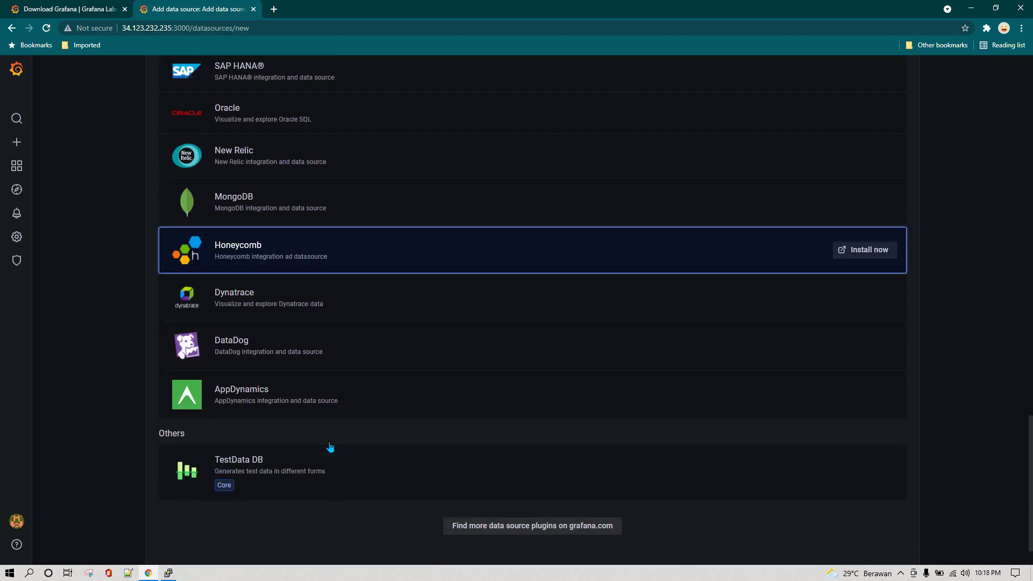
scroll(327, 447, "up", 5)
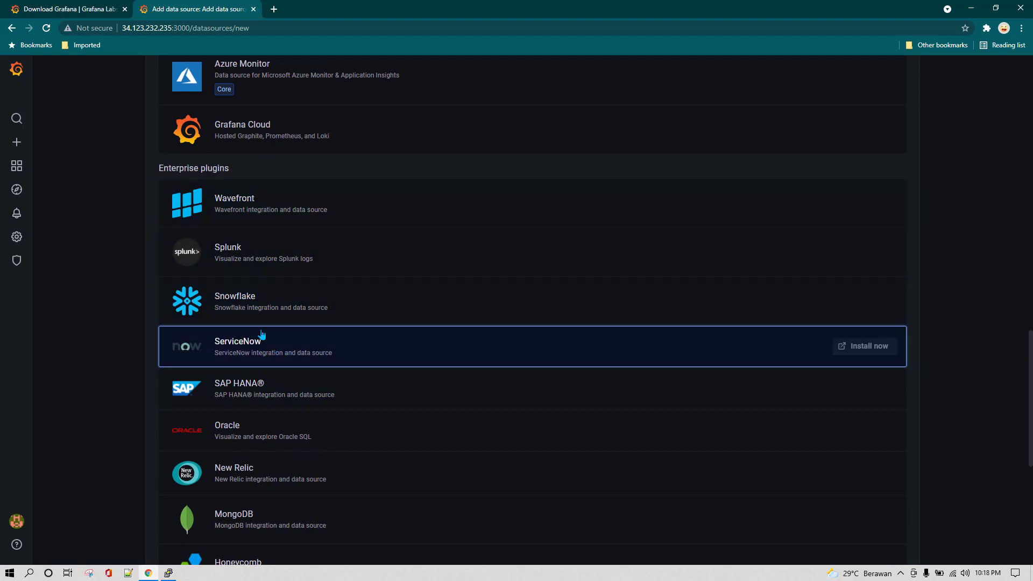
scroll(267, 349, "up", 10)
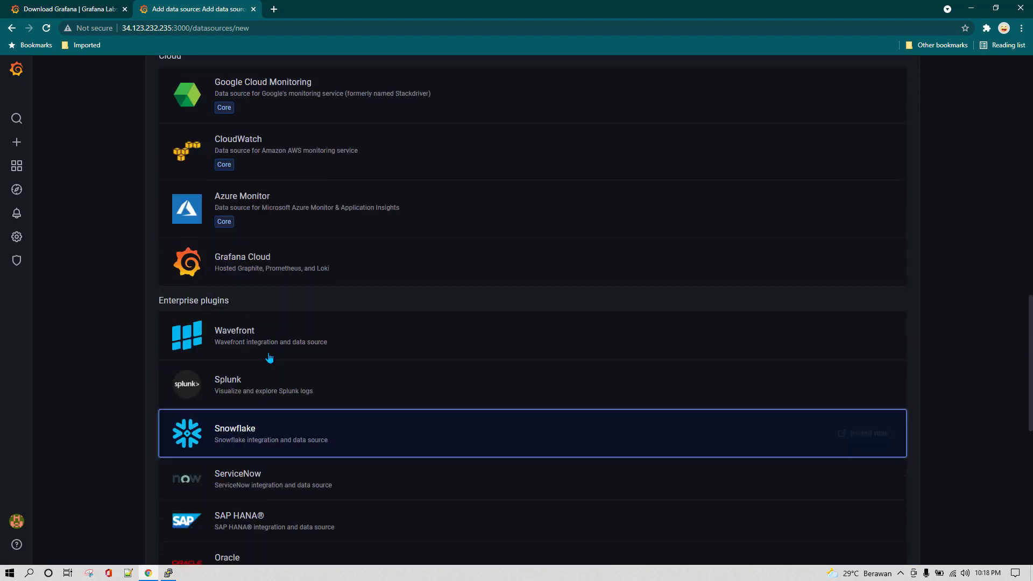
scroll(267, 419, "up", 5)
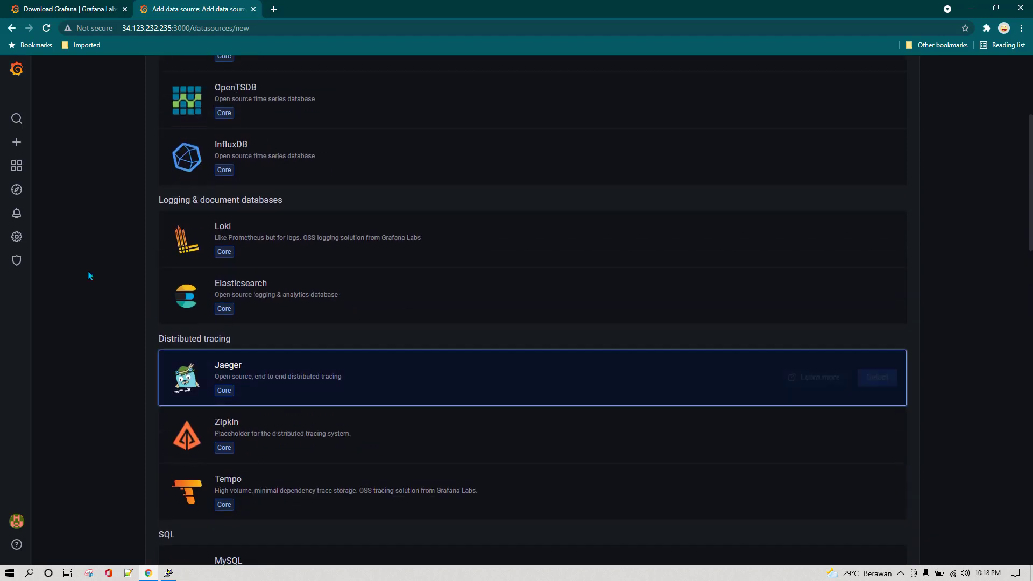
mouse_move(16, 236)
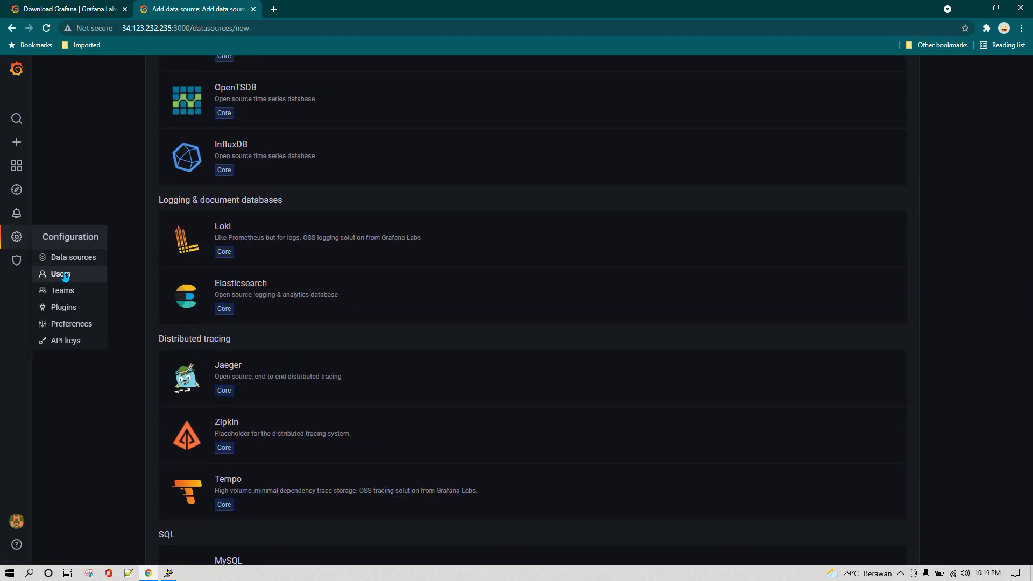
Step: Open the organisation's Users list and review the Admin/Editor/Viewer role options, keeping the user as Admin
left_click(64, 276)
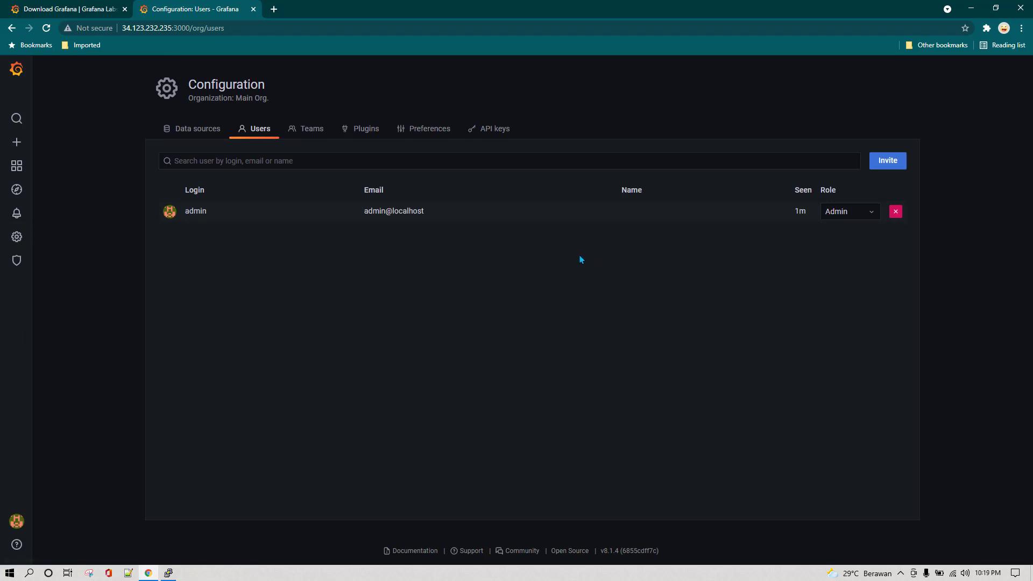
left_click(852, 213)
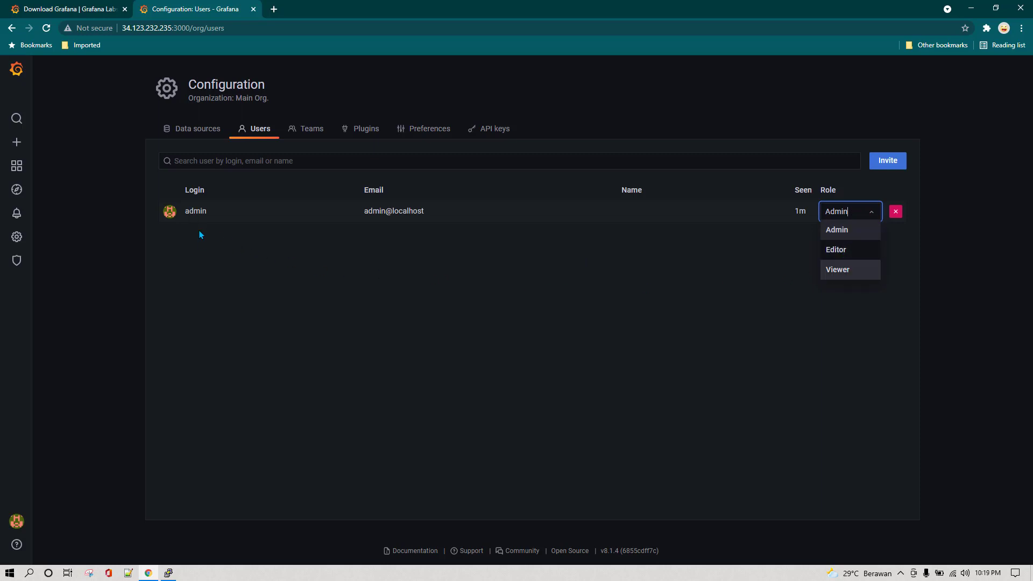
left_click(835, 229)
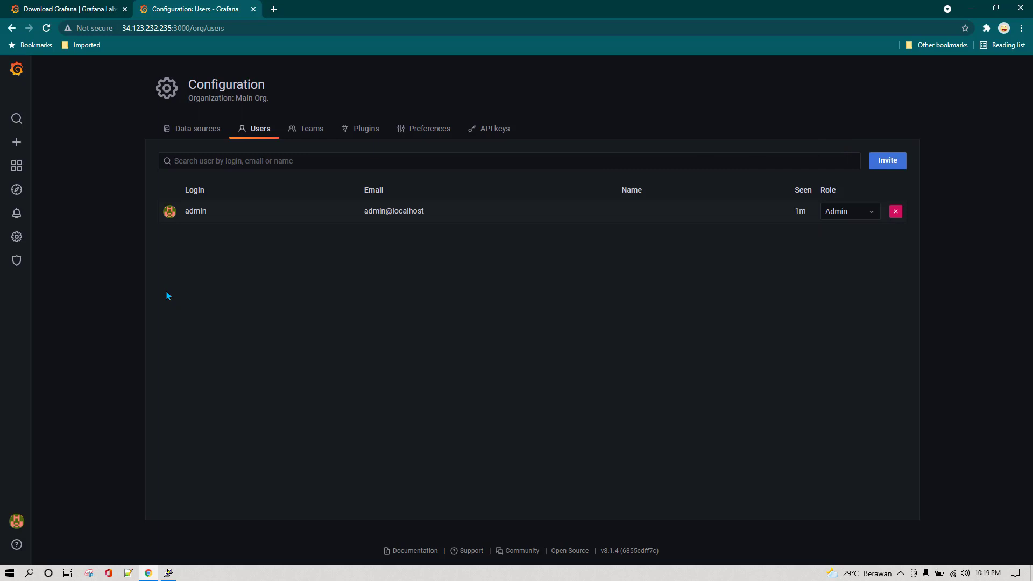
left_click(849, 212)
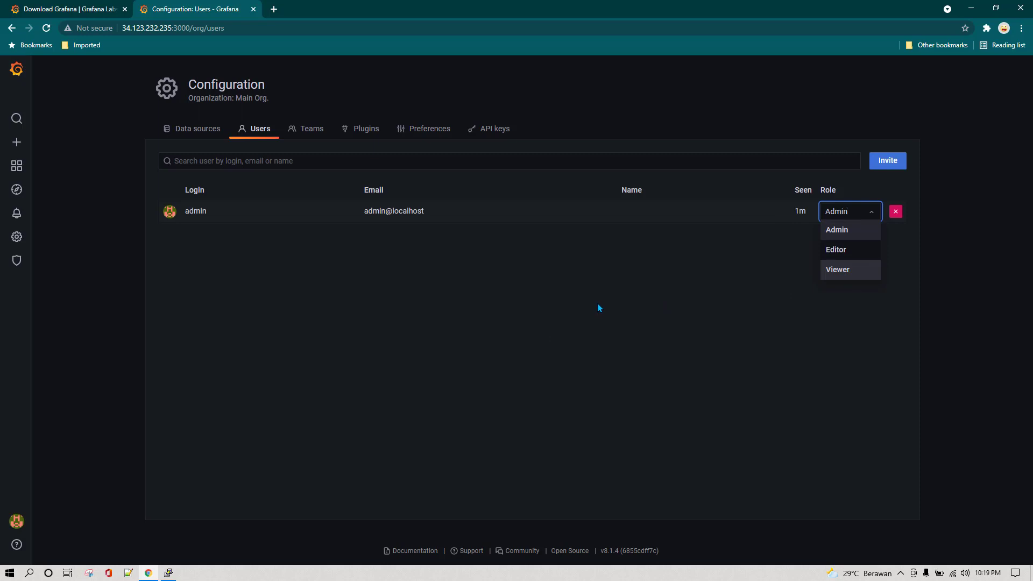
left_click(395, 326)
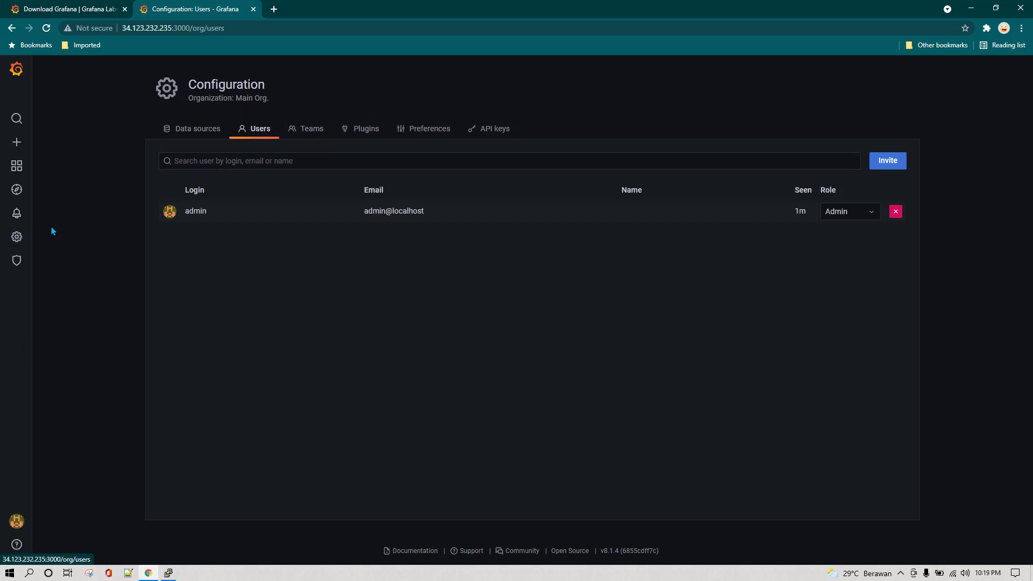
mouse_move(17, 236)
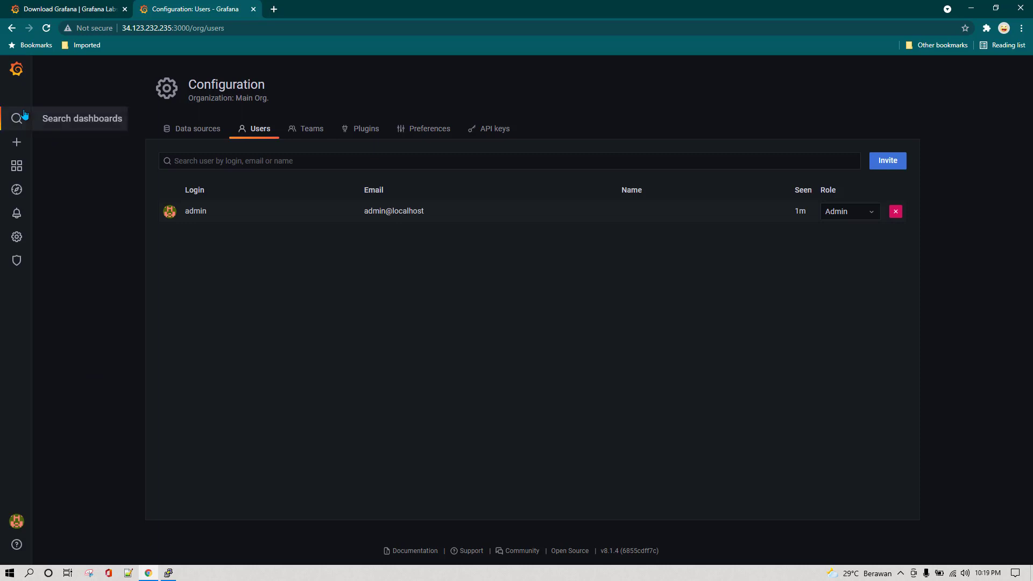
mouse_move(20, 143)
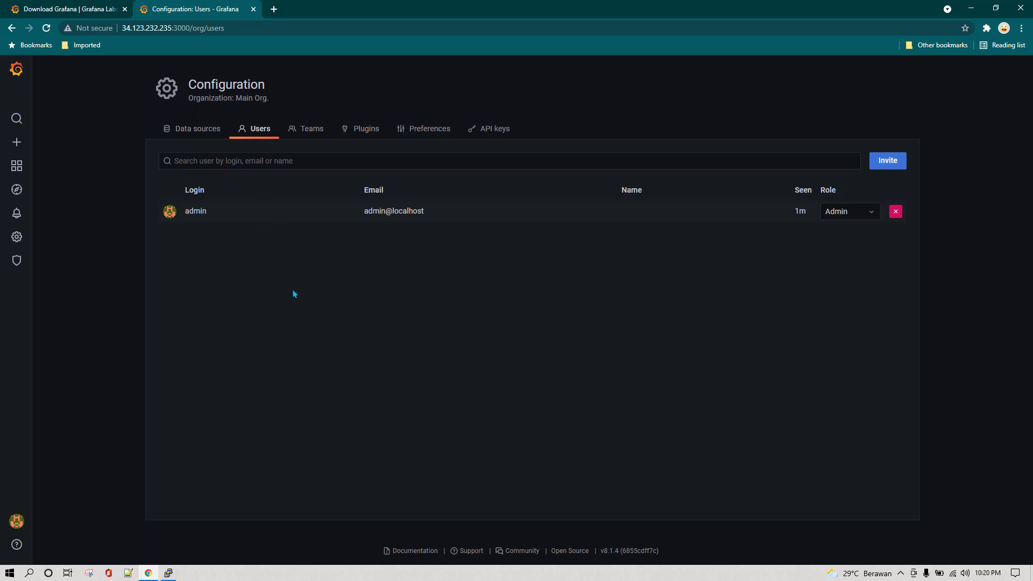
Step: Switch to the API keys page, which shows no API keys added yet
left_click(488, 131)
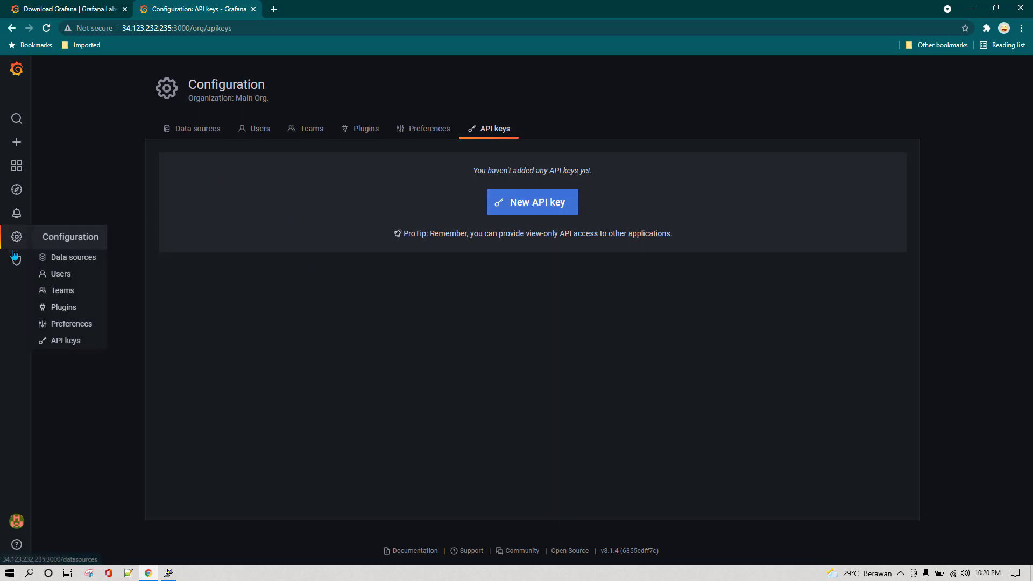
mouse_move(18, 267)
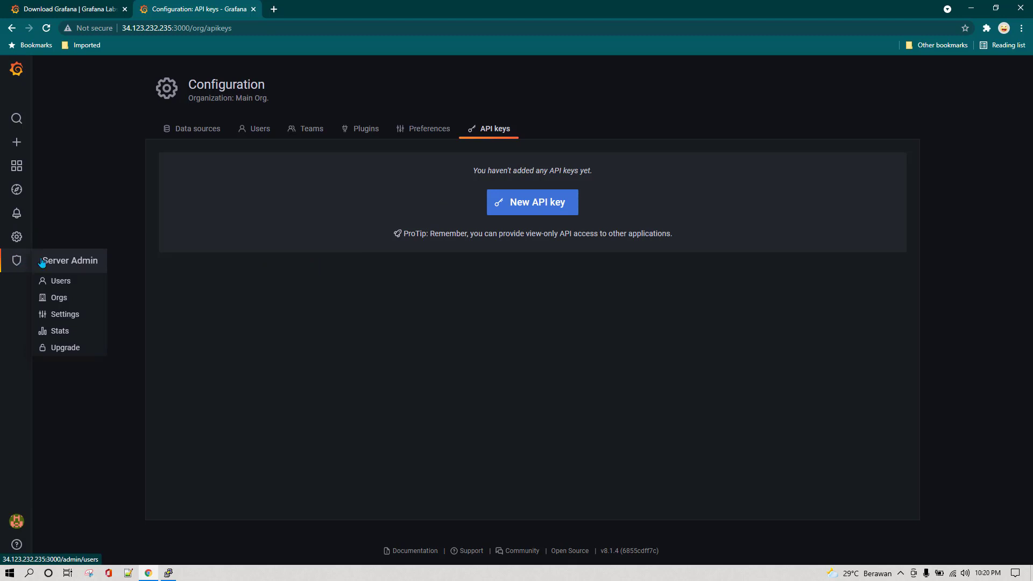
Step: Browse Server Admin's Users and Orgs lists, then scroll through the grafana.ini Settings, such as app_mode production
left_click(80, 262)
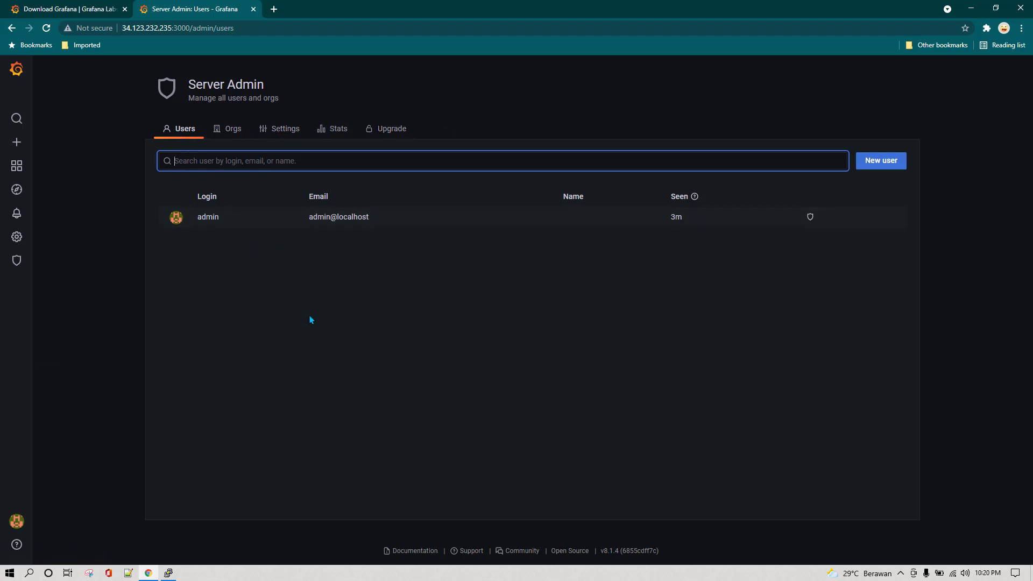
left_click(230, 133)
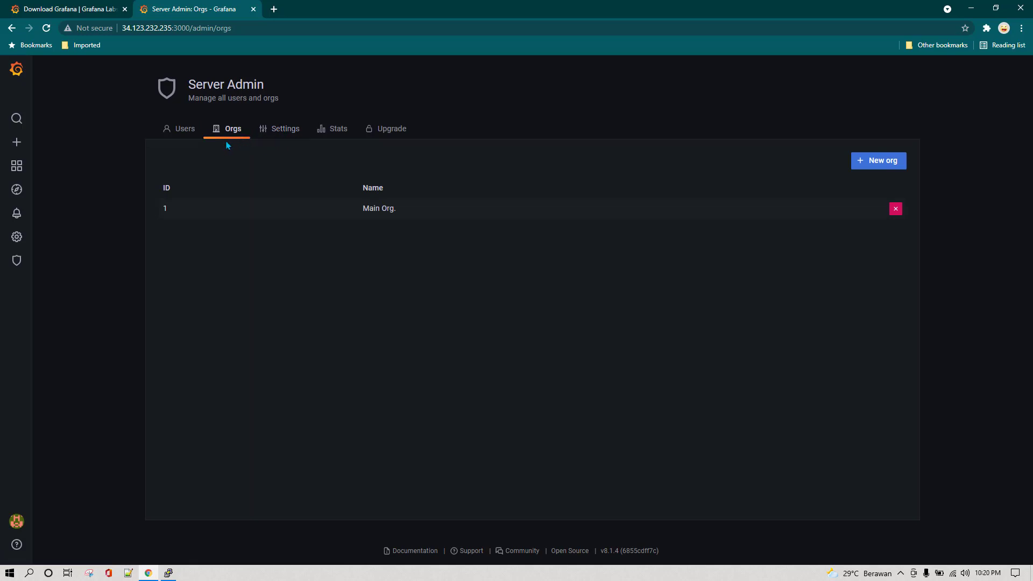
left_click(289, 134)
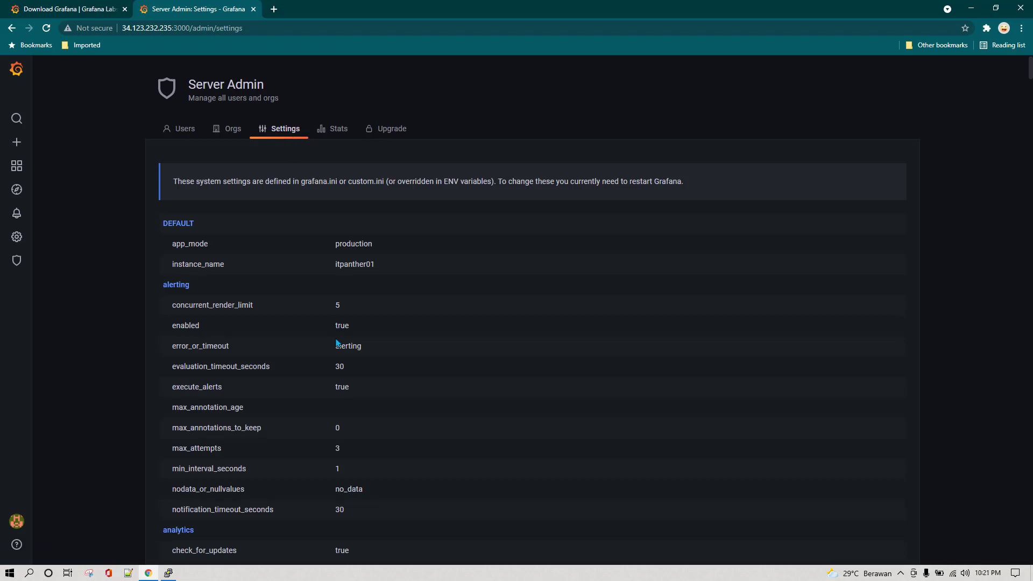
scroll(338, 342, "down", 1)
scroll(338, 342, "down", 9)
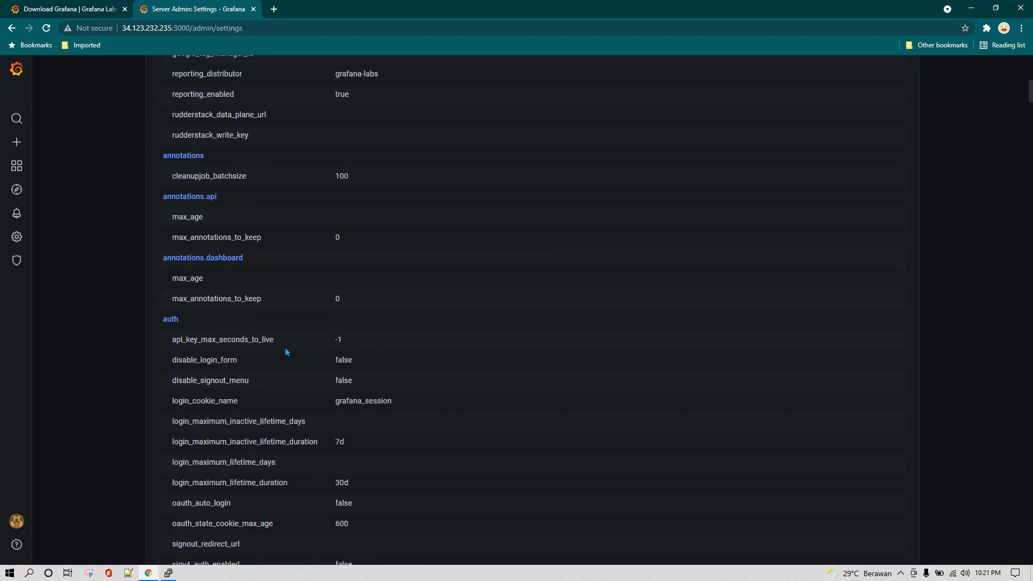
scroll(285, 355, "up", 10)
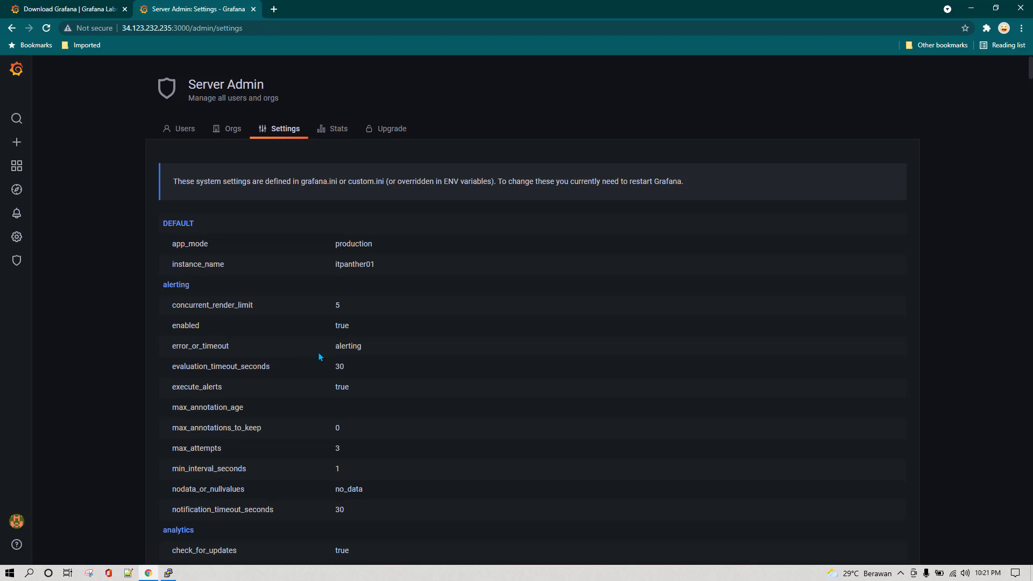
scroll(339, 238, "down", 5)
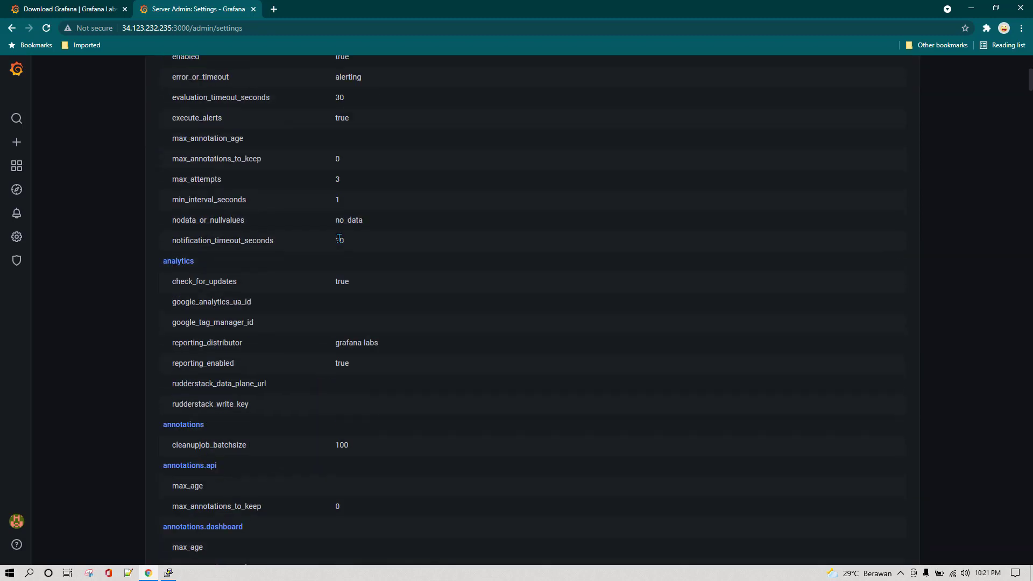
scroll(395, 354, "down", 8)
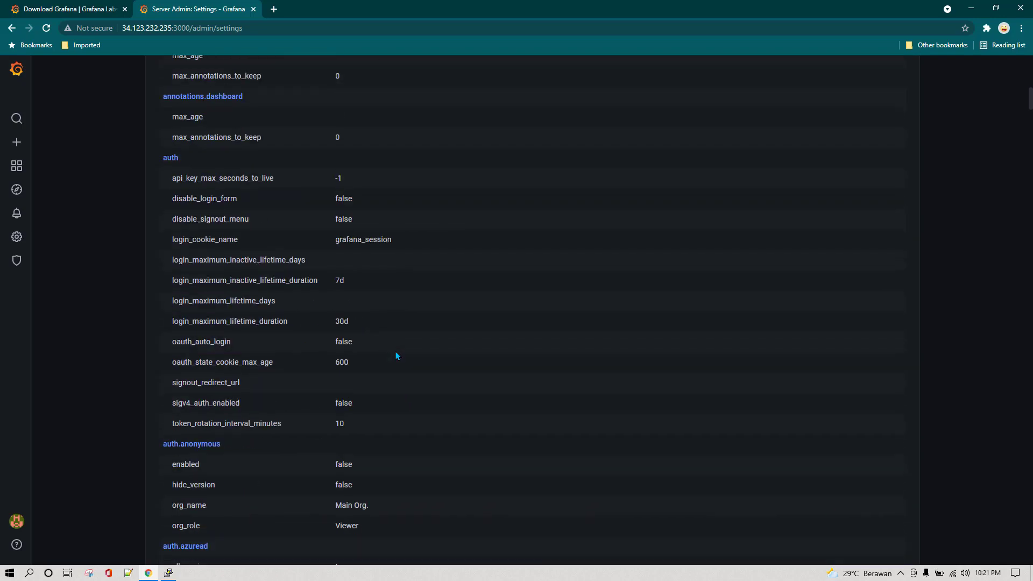
scroll(396, 355, "down", 8)
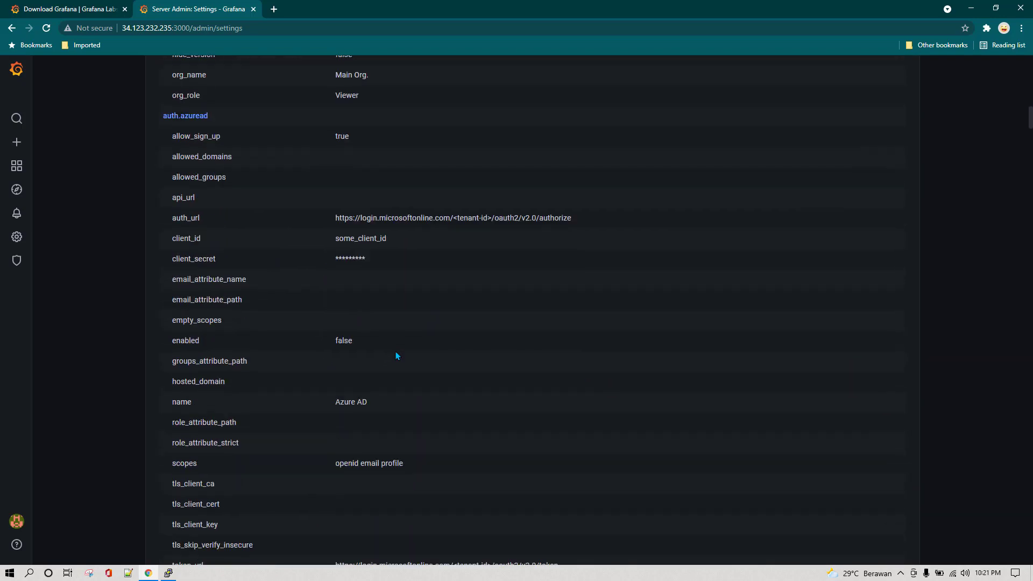
left_click(54, 313)
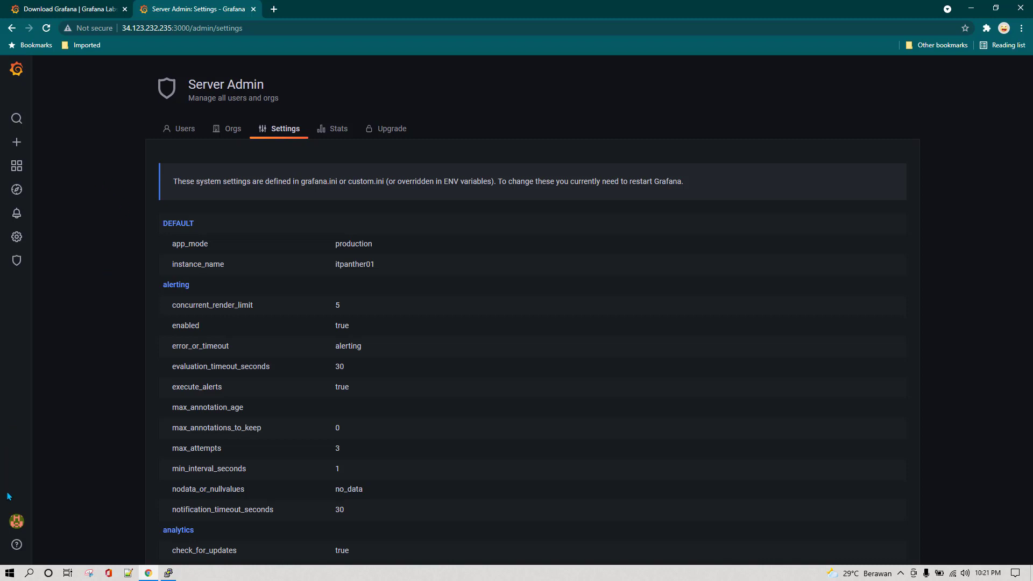
mouse_move(13, 521)
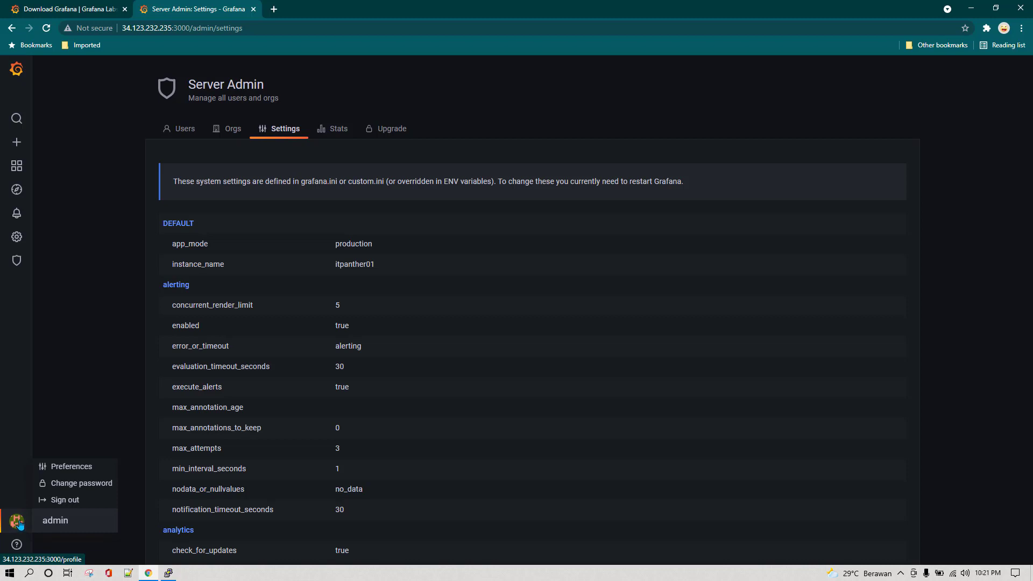
Step: Open the admin's profile preferences and enter a display name for the profile
left_click(71, 468)
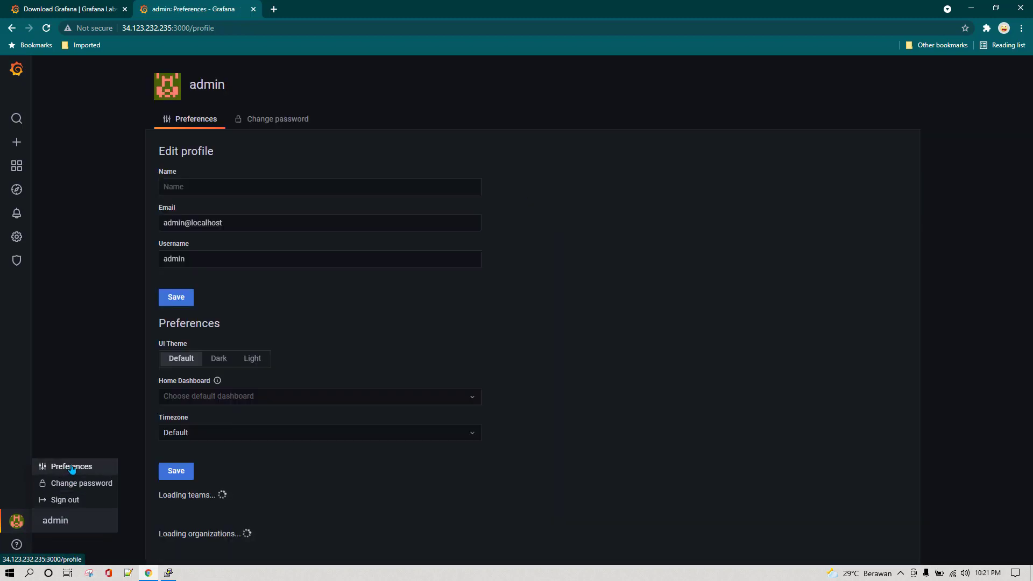
left_click(213, 186)
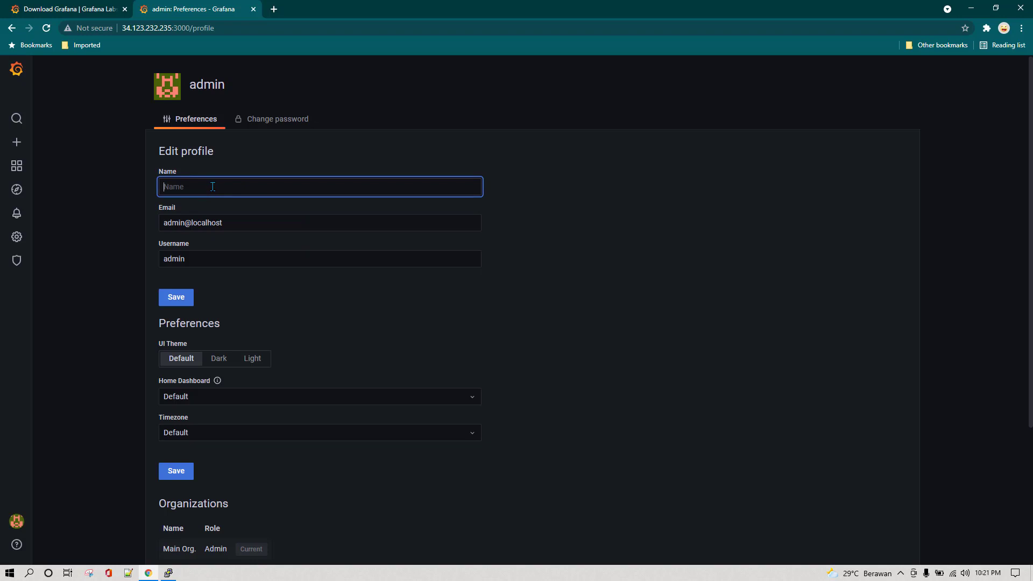
type("Vikas Jha")
left_click(233, 215)
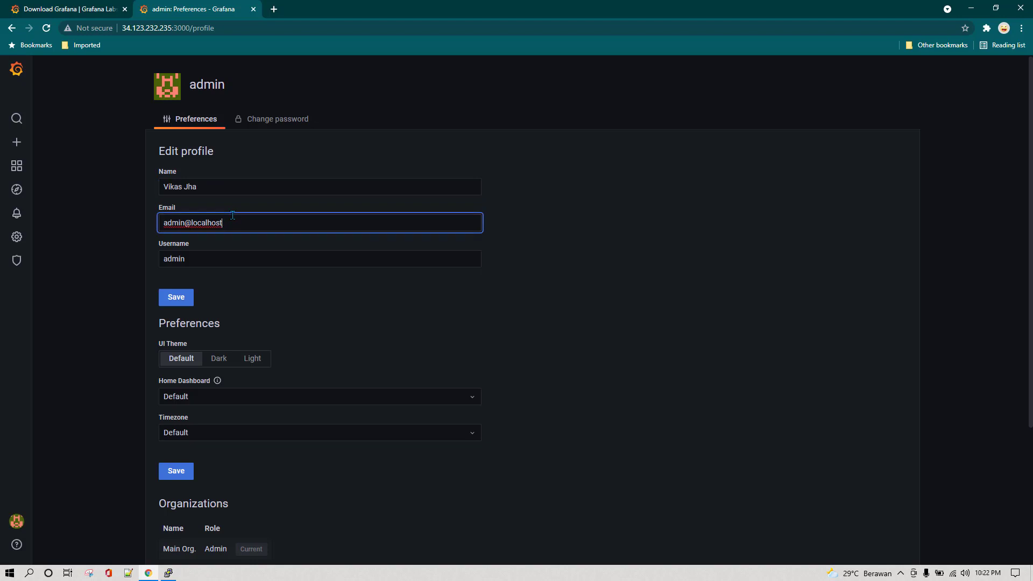
left_click(236, 259)
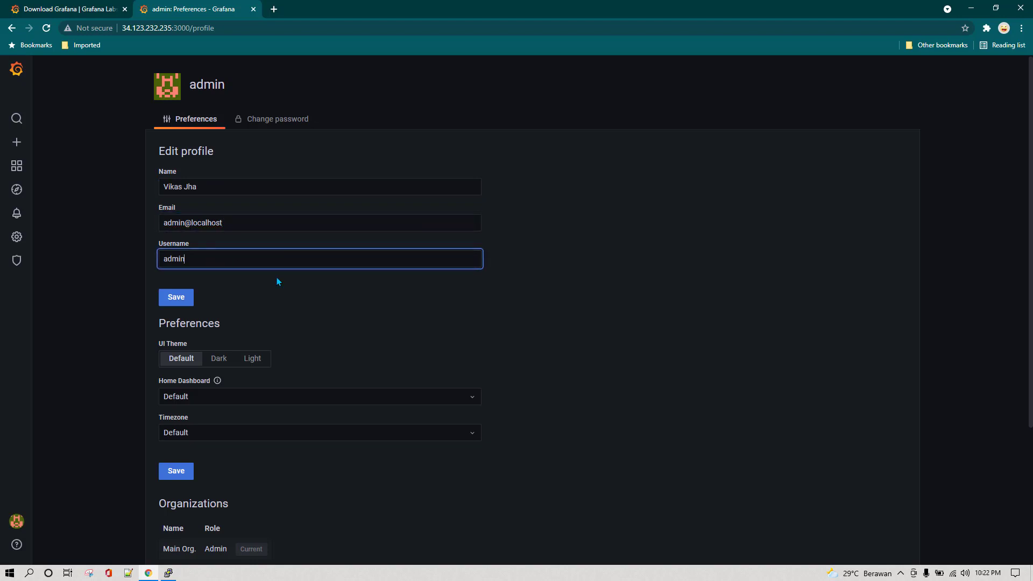
Step: Set and save the UI theme as Light, keeping Default as the home dashboard
scroll(277, 281, "down", 2)
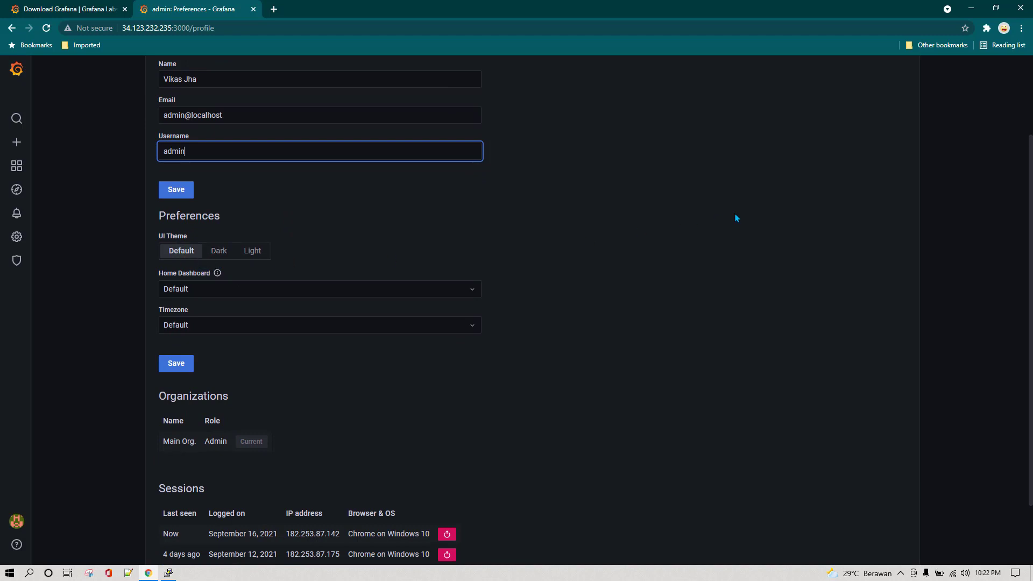
left_click(253, 257)
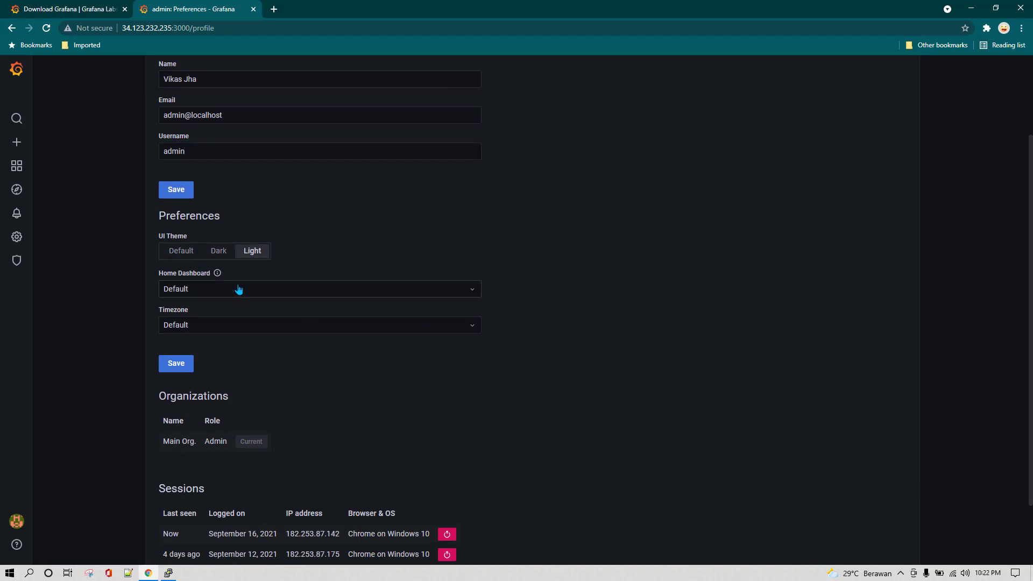
scroll(201, 339, "down", 1)
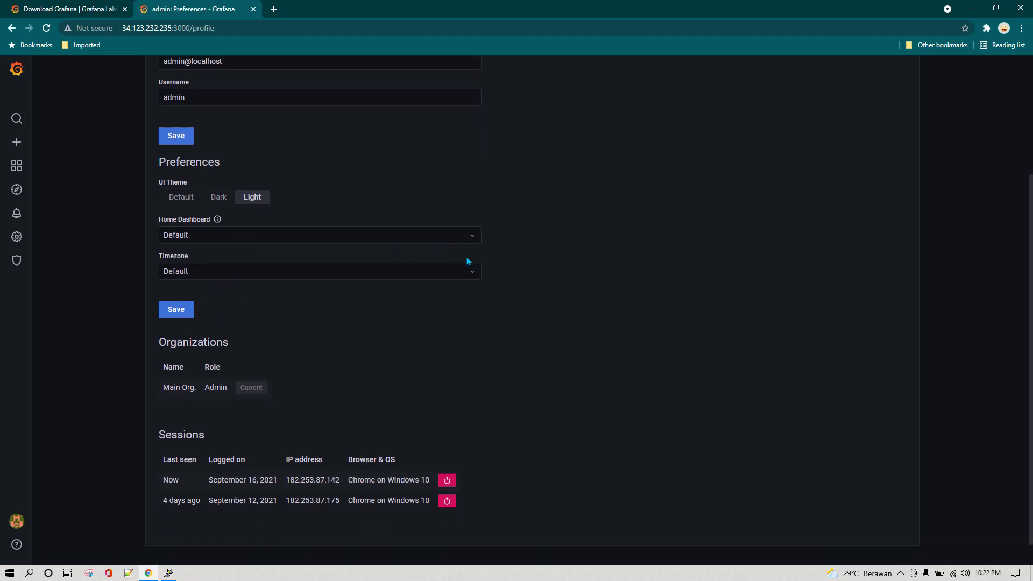
left_click(224, 237)
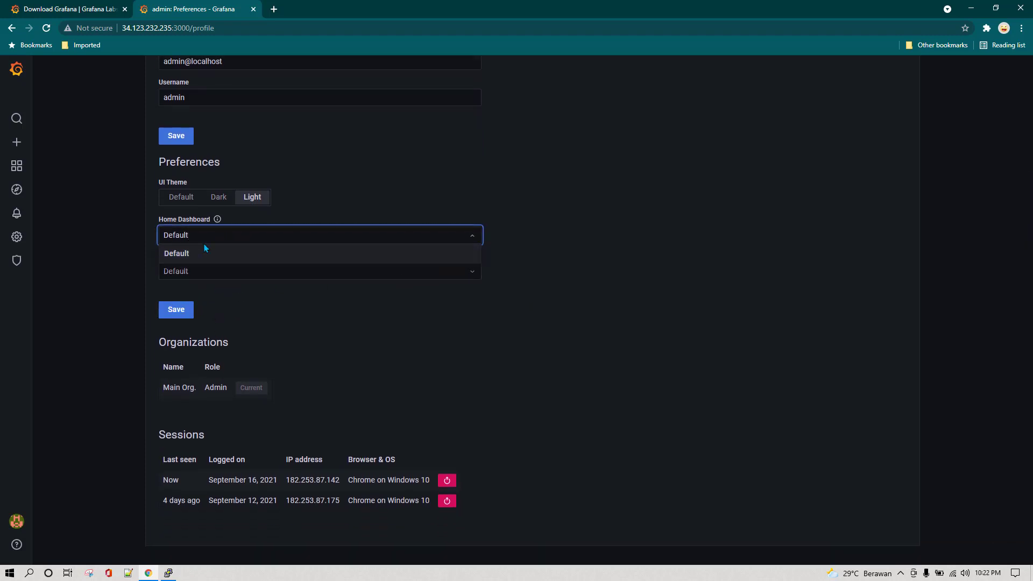
left_click(248, 254)
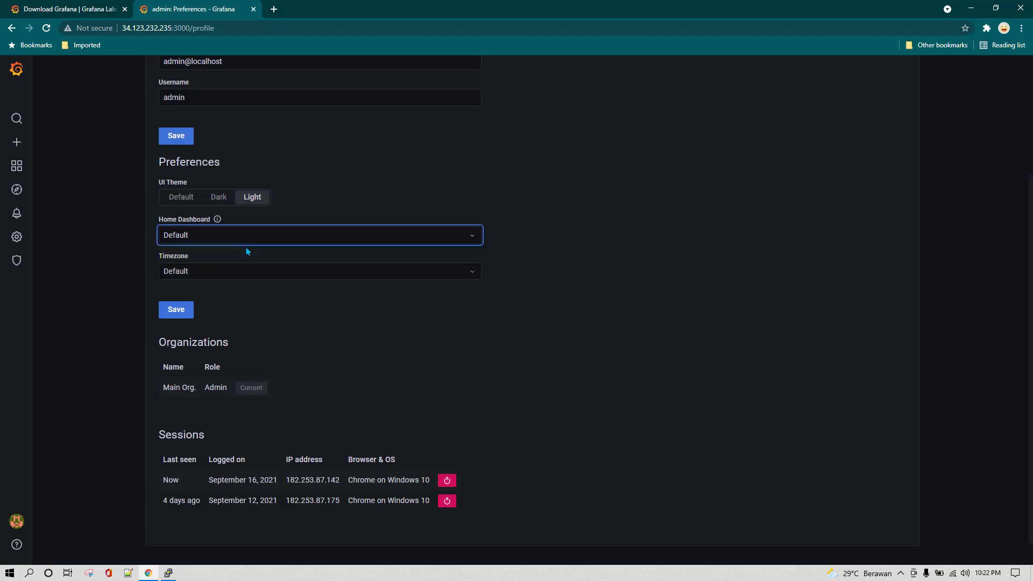
left_click(245, 236)
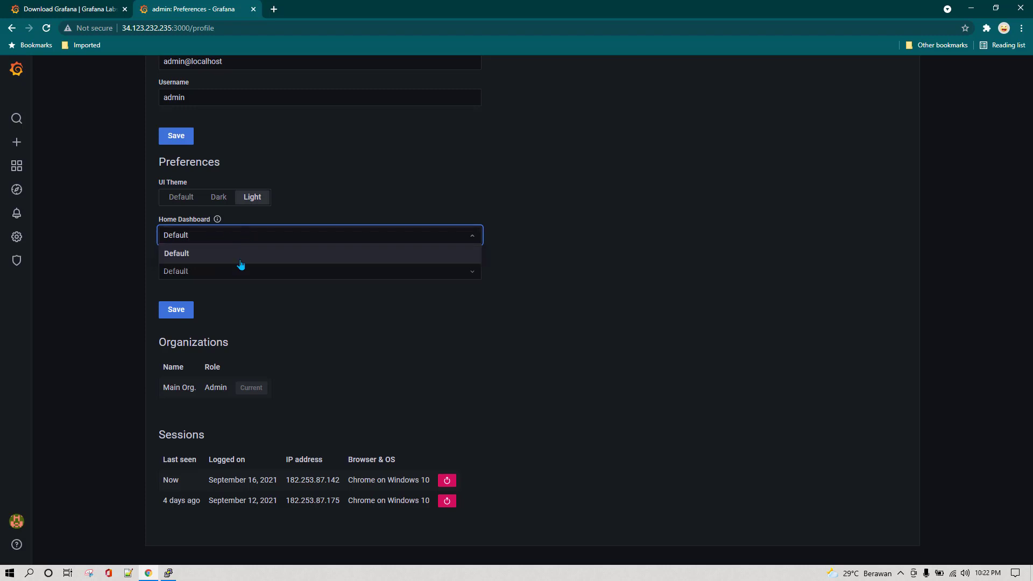
left_click(285, 296)
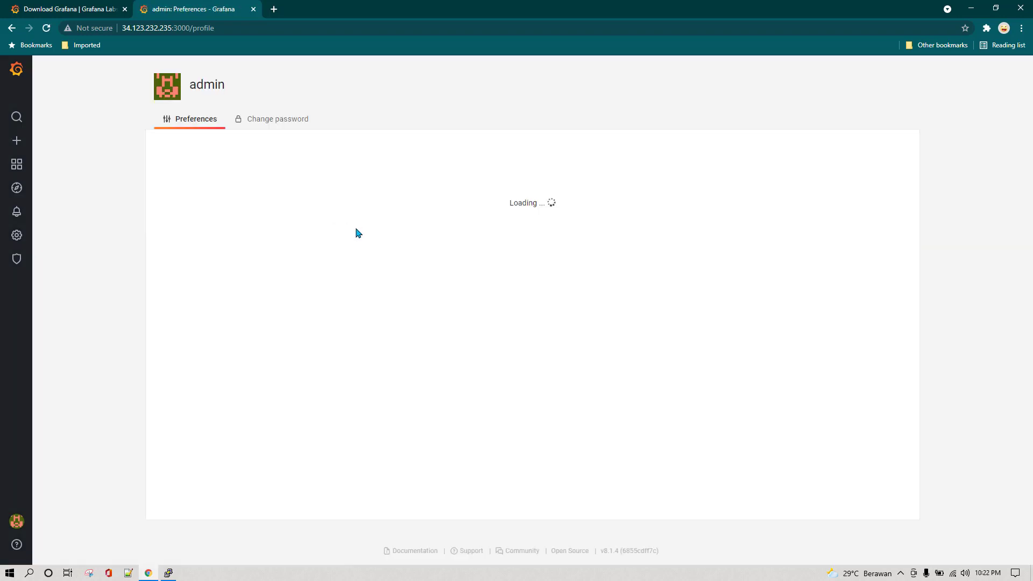
Step: Switch the UI theme back to Dark and save the preferences
scroll(582, 337, "down", 3)
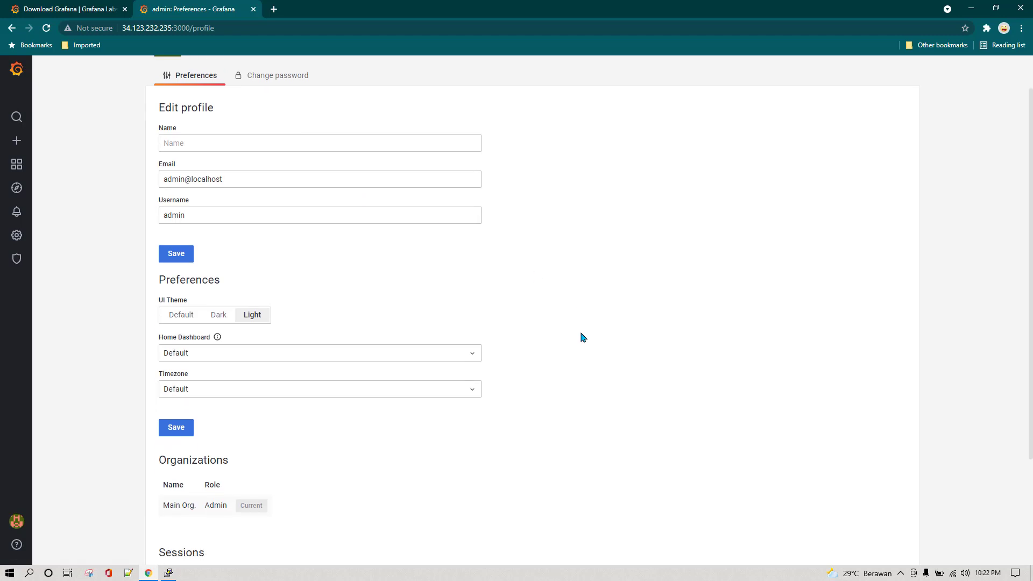
left_click(215, 199)
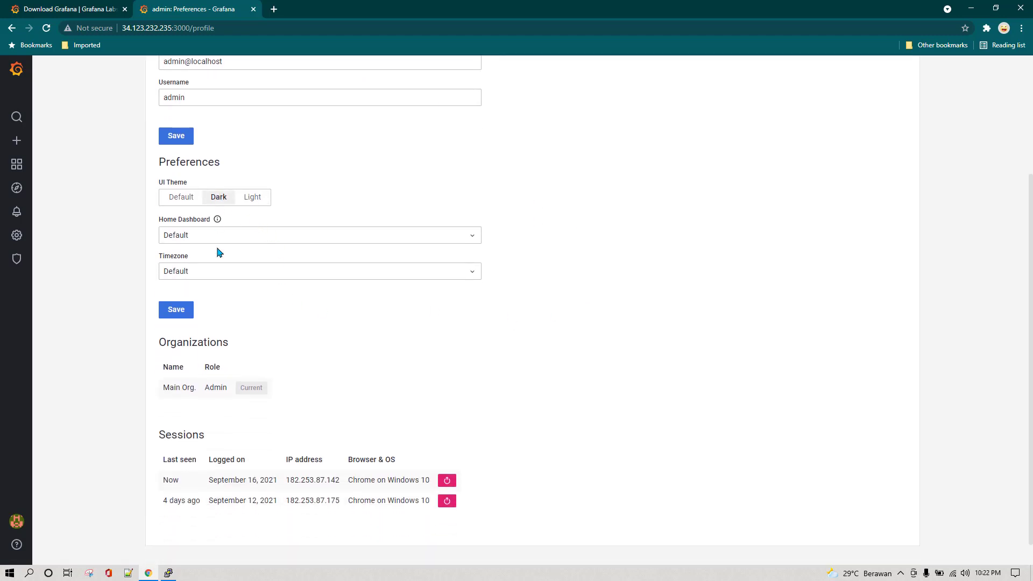
left_click(190, 309)
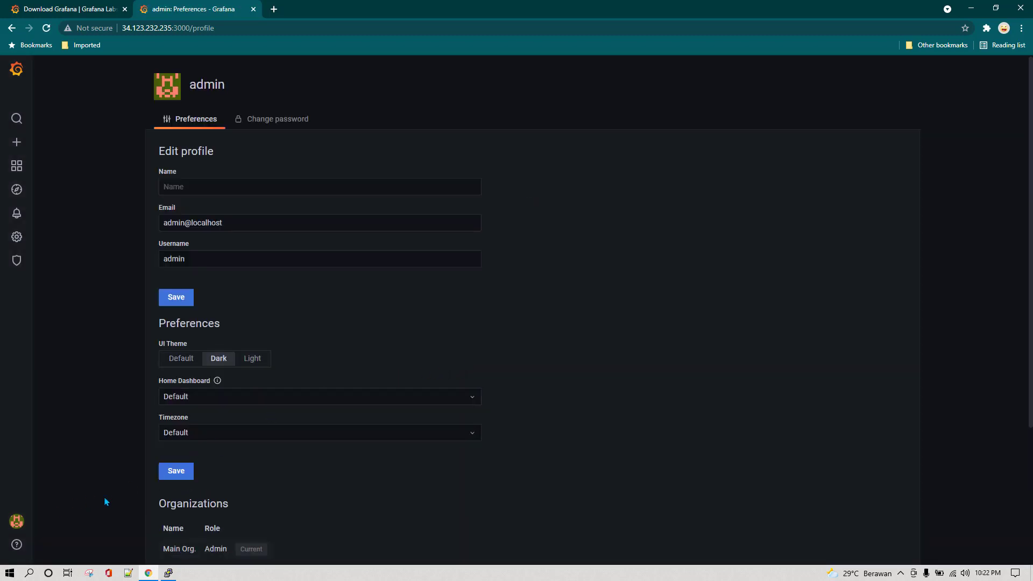
Step: Open the Change password form with its empty old, new and confirm password fields
scroll(127, 362, "down", 3)
scroll(123, 373, "up", 3)
left_click(281, 125)
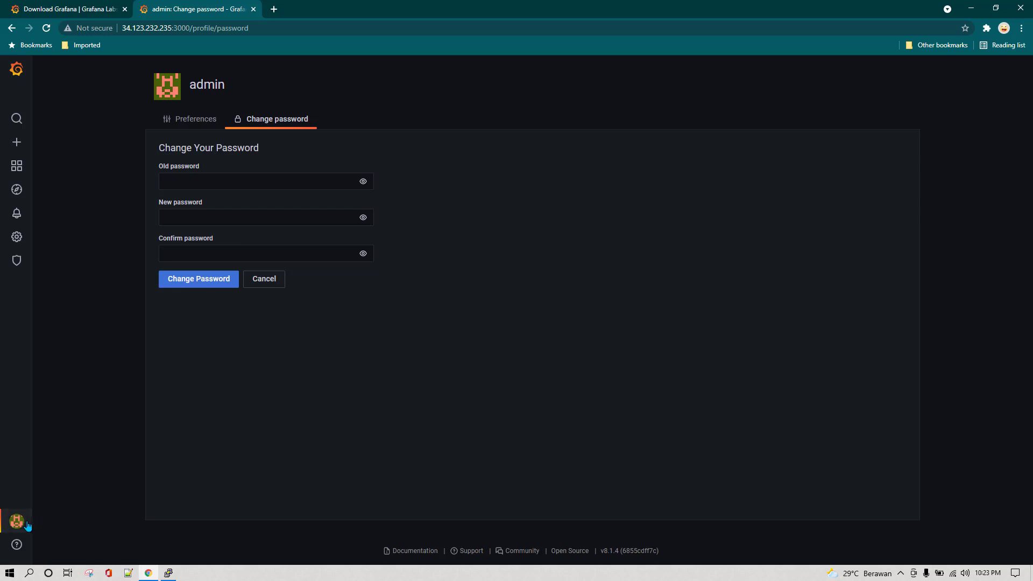
Step: Return to the Home dashboard using the Grafana logo at the top of the sidebar
mouse_move(26, 521)
left_click(16, 69)
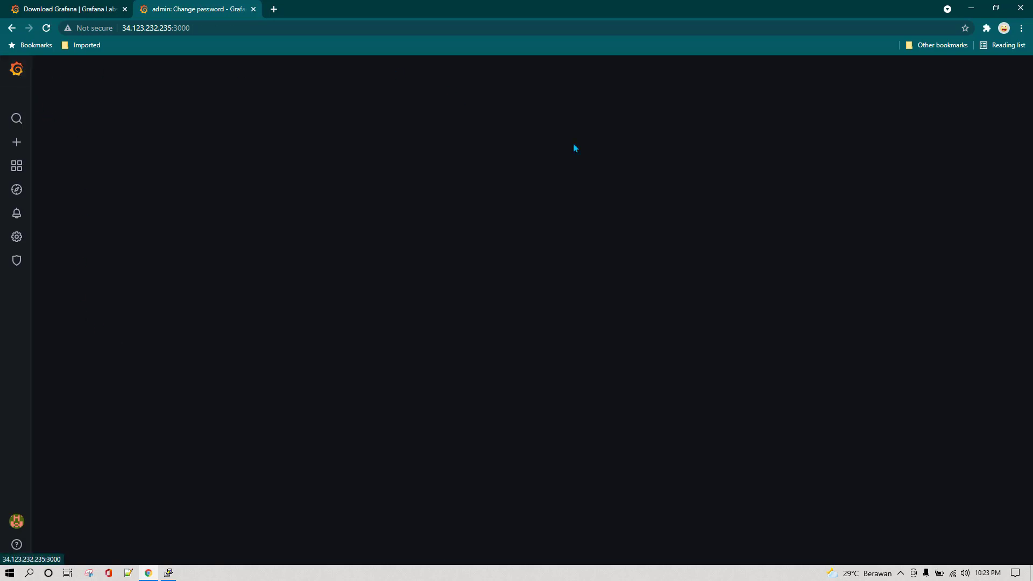